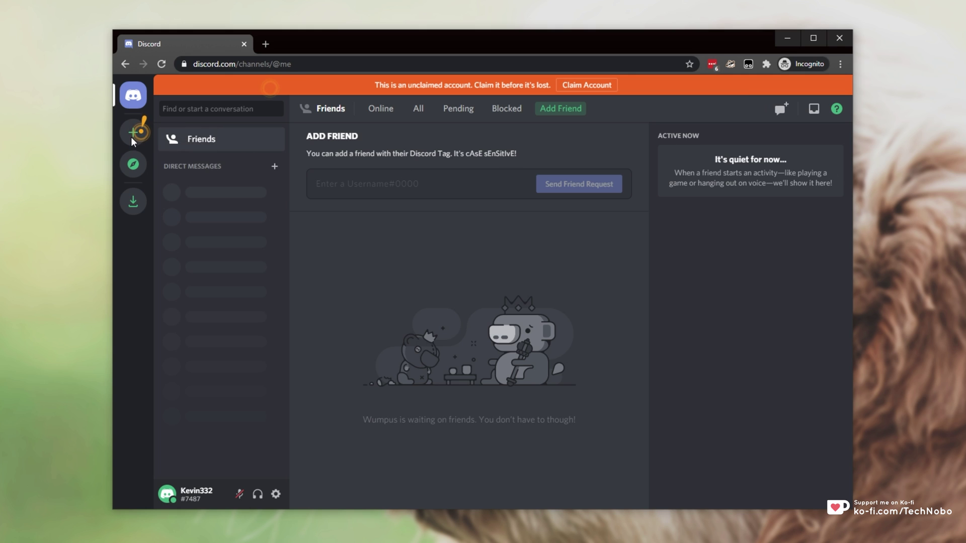
left_click(133, 132)
left_click(502, 431)
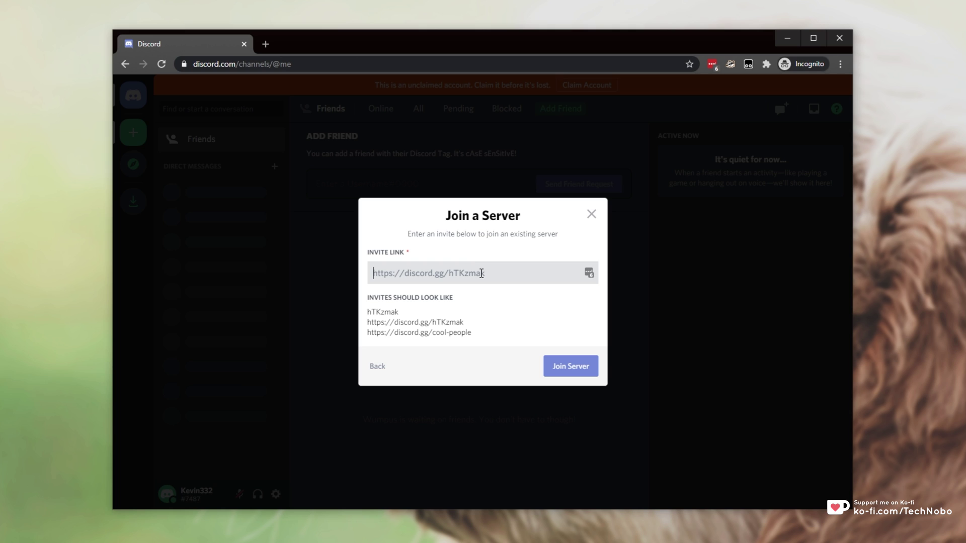
type("https://discord.gg/gwNmCQ")
left_click(561, 367)
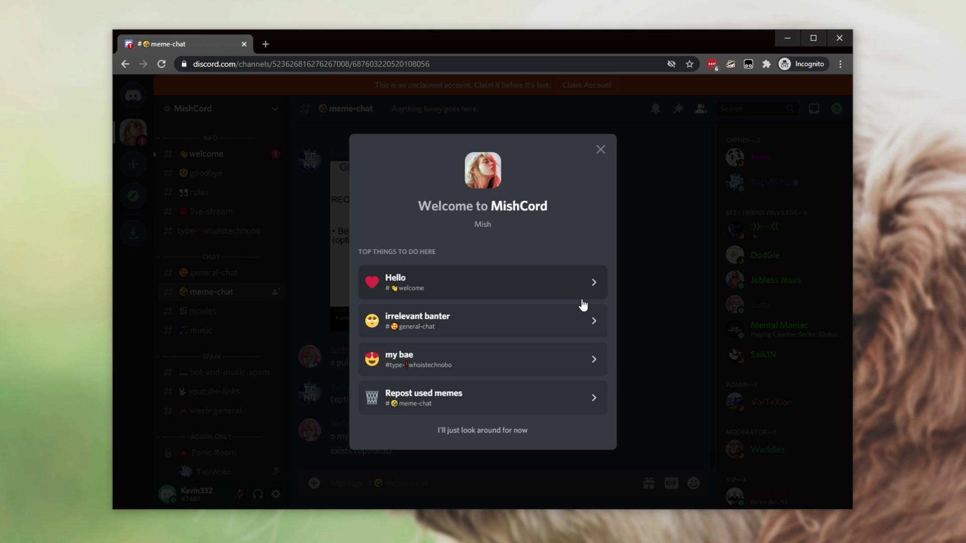
left_click(578, 294)
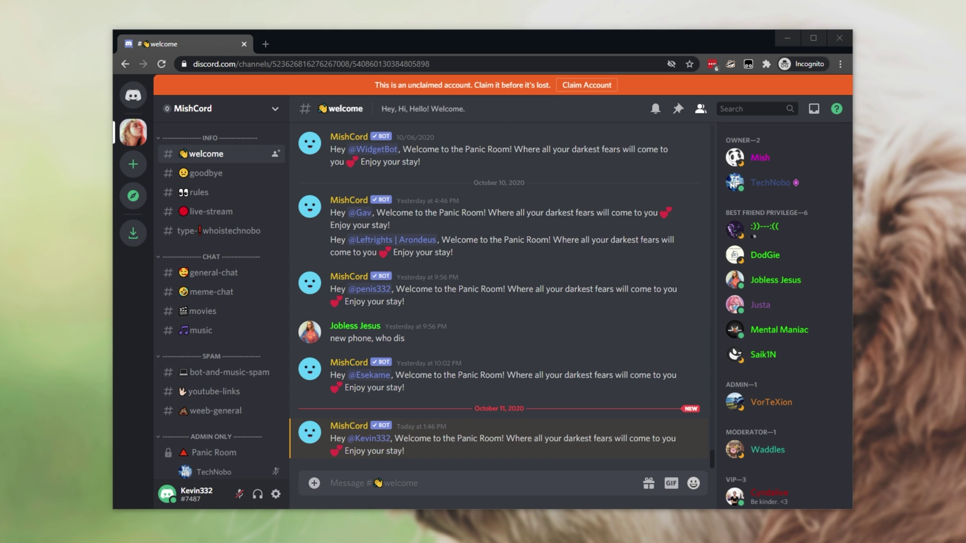
Join the Python server using the invite "python" and dismiss its welcome screen to just look around.
left_click(132, 160)
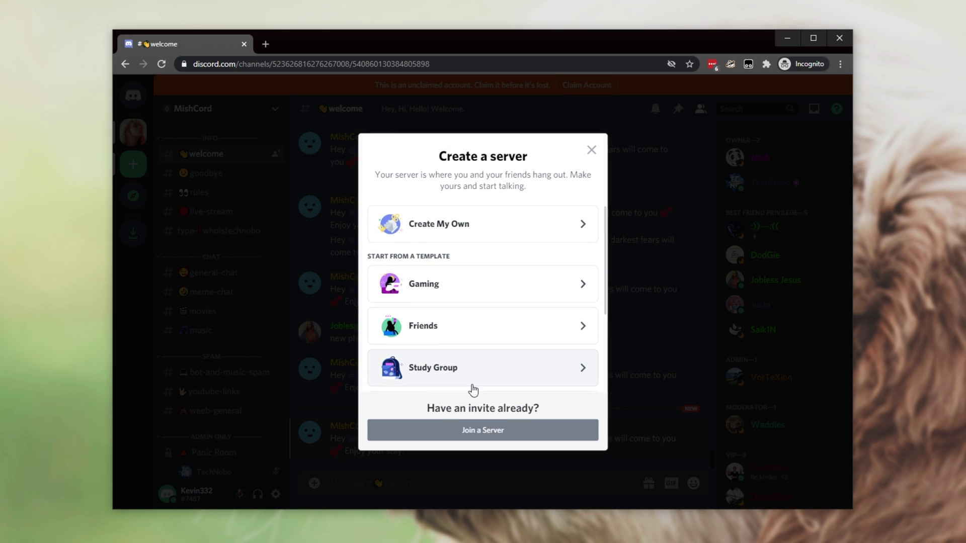
left_click(484, 433)
type("python")
left_click(578, 358)
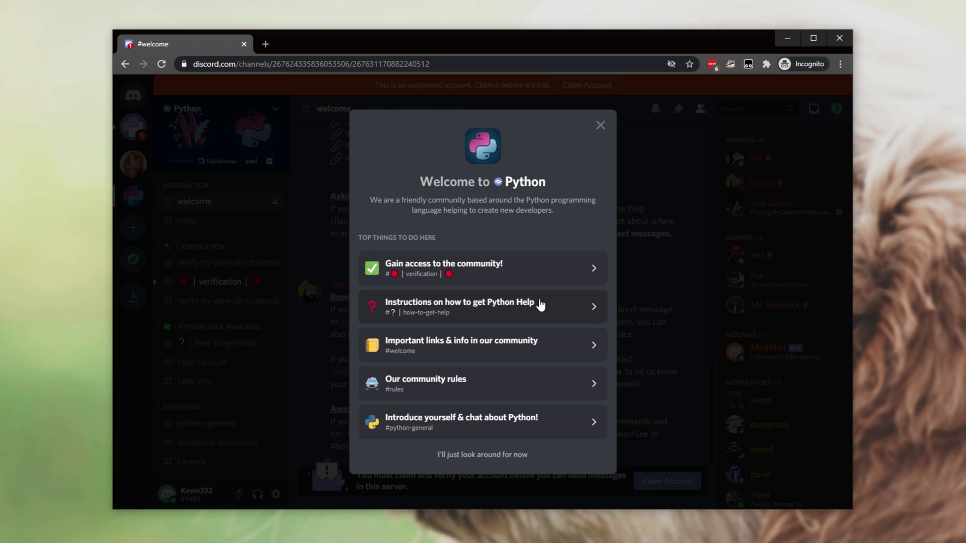
left_click(508, 455)
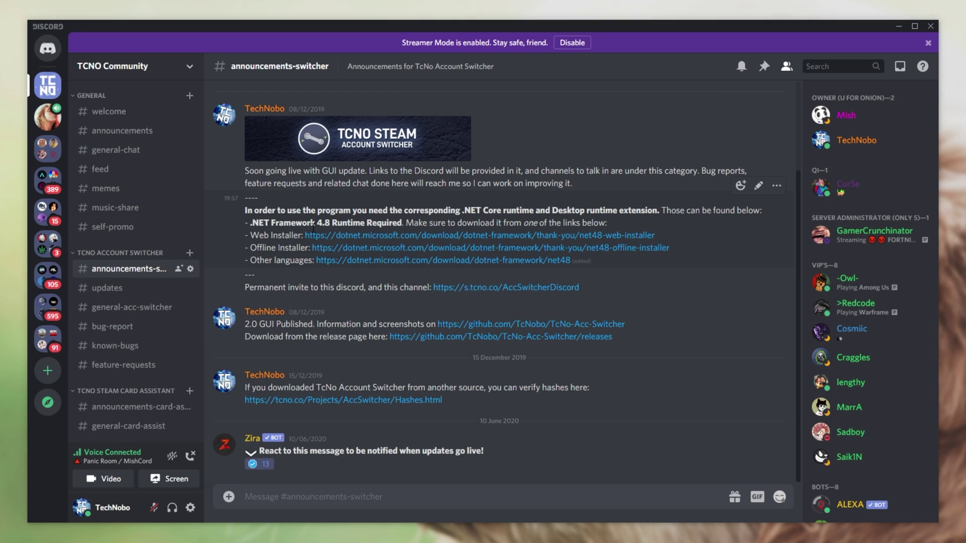
In the Discord desktop app, open the TCNO Community server settings and go to the Enable Community page.
left_click(177, 71)
left_click(162, 134)
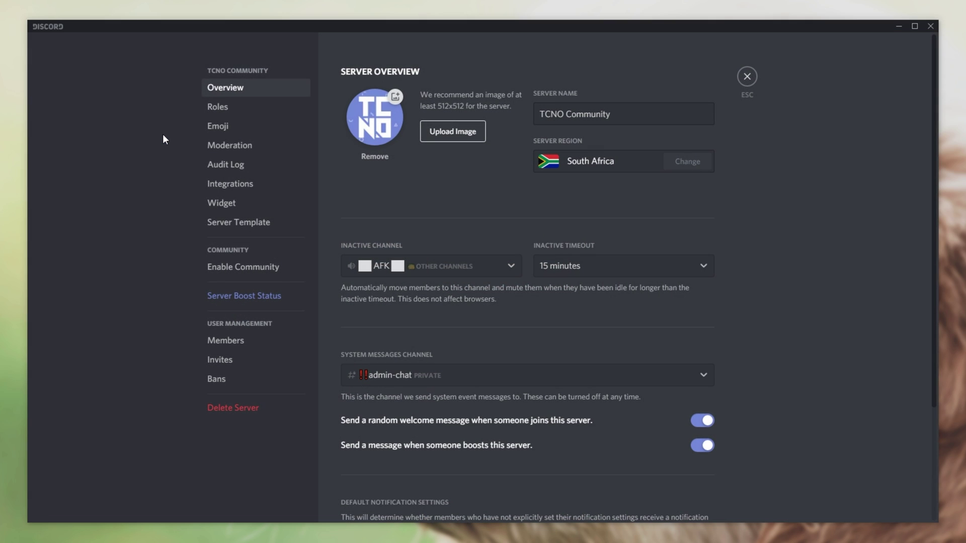
left_click(262, 268)
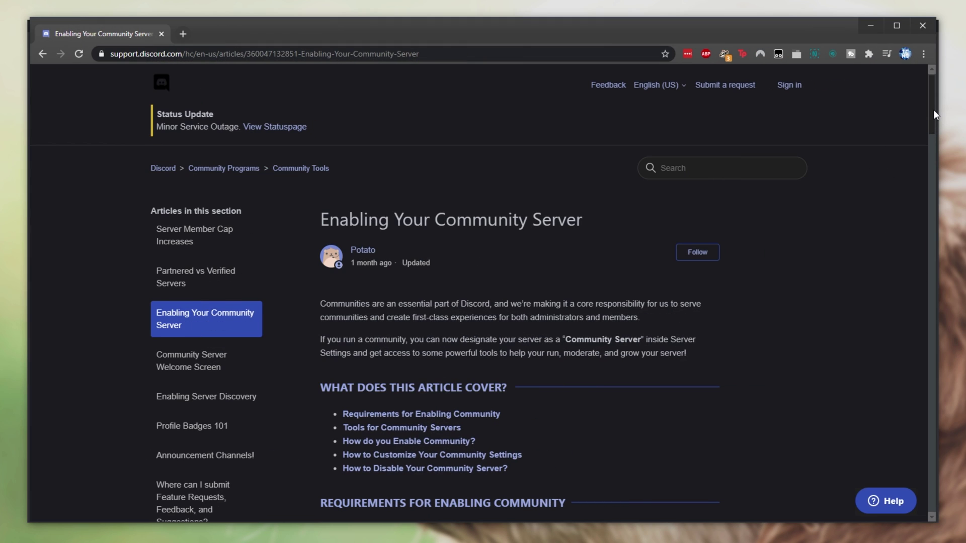
In the browser's "Enabling Your Community Server" article, examine the requirements for enabling community.
scroll(932, 115, "down", 1)
scroll(368, 125, "down", 6)
double_click(367, 145)
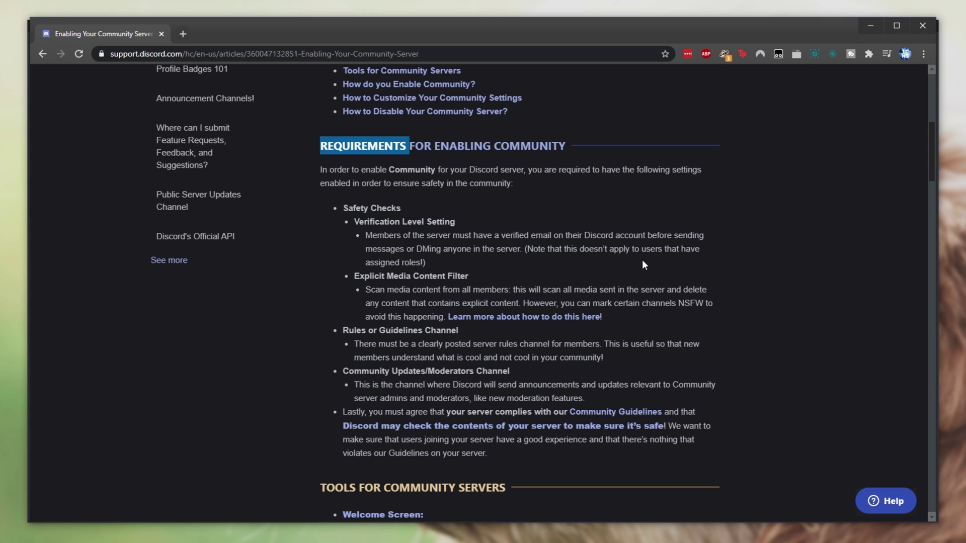
Review the tools for community servers in the article, highlighting the part about following announcement channels.
scroll(490, 191, "down", 7)
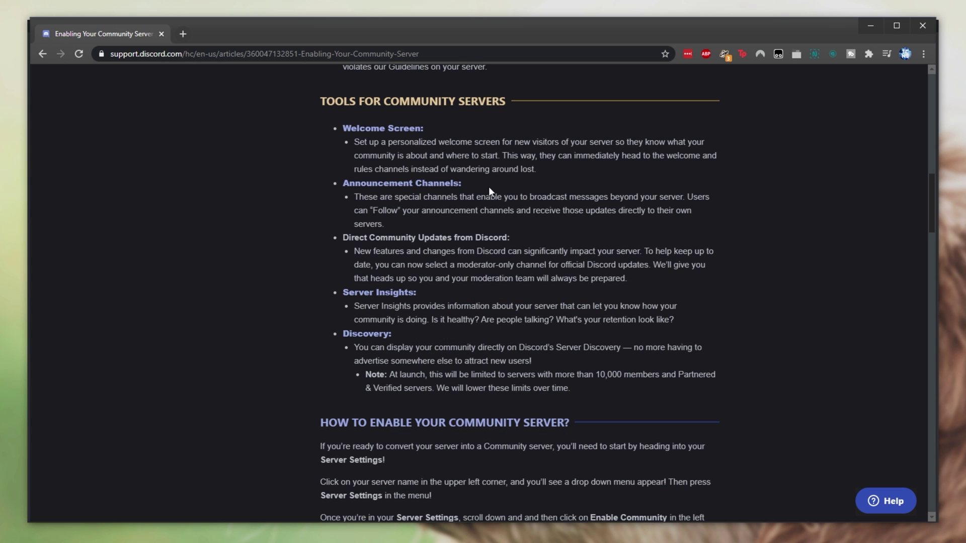
double_click(353, 100)
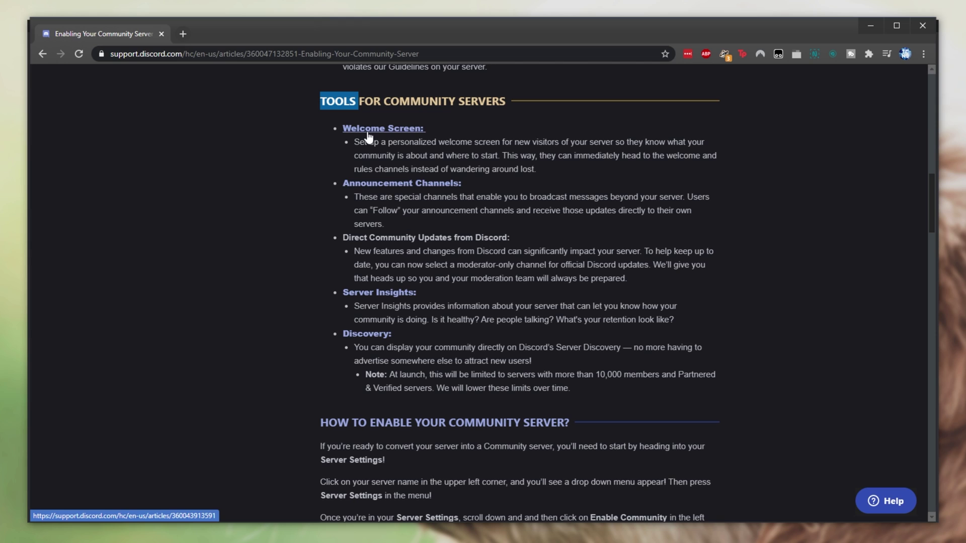
left_click(383, 196)
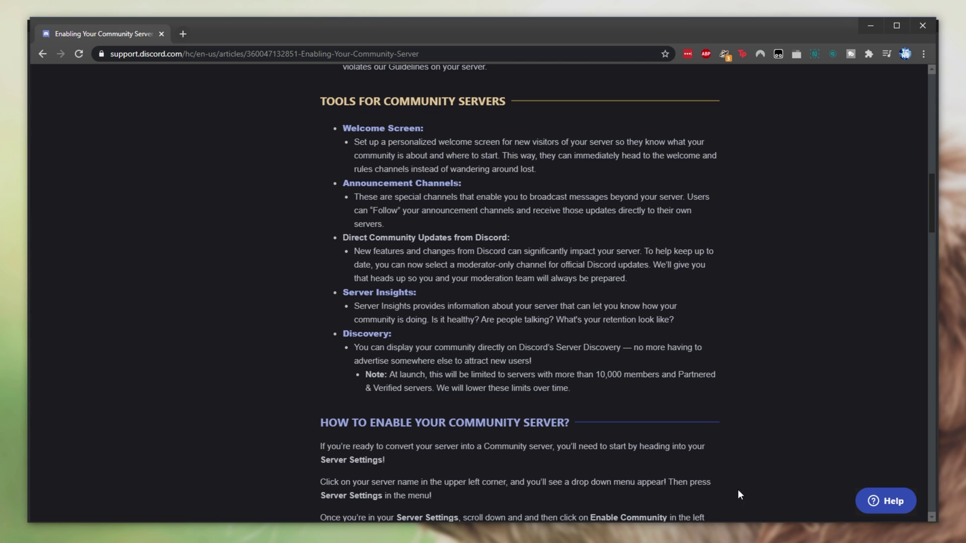
double_click(388, 209)
left_click_drag(423, 210, 513, 212)
left_click_drag(619, 210, 681, 211)
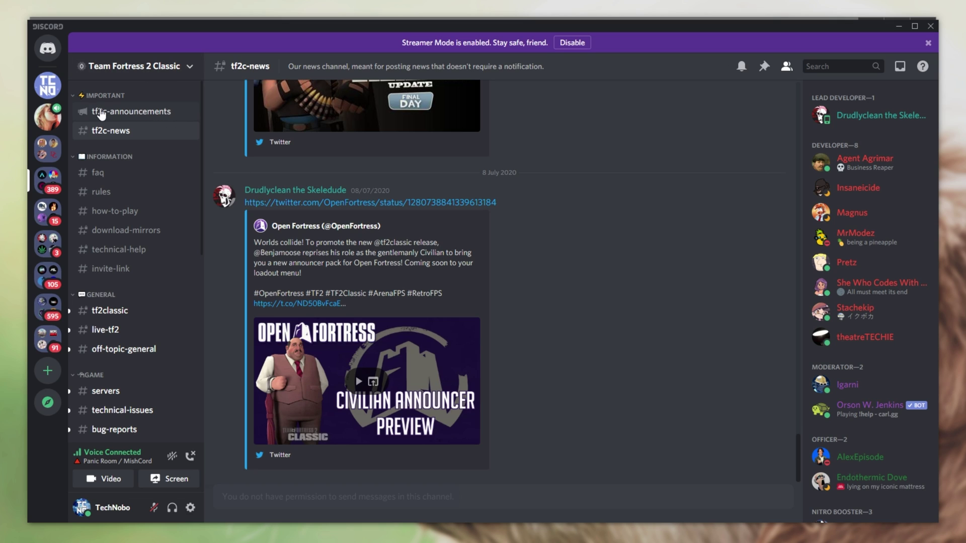
In Discord, look through Team Fortress 2 Classic's tf2c-announcements channel and view the destination choices for following it.
left_click(86, 117)
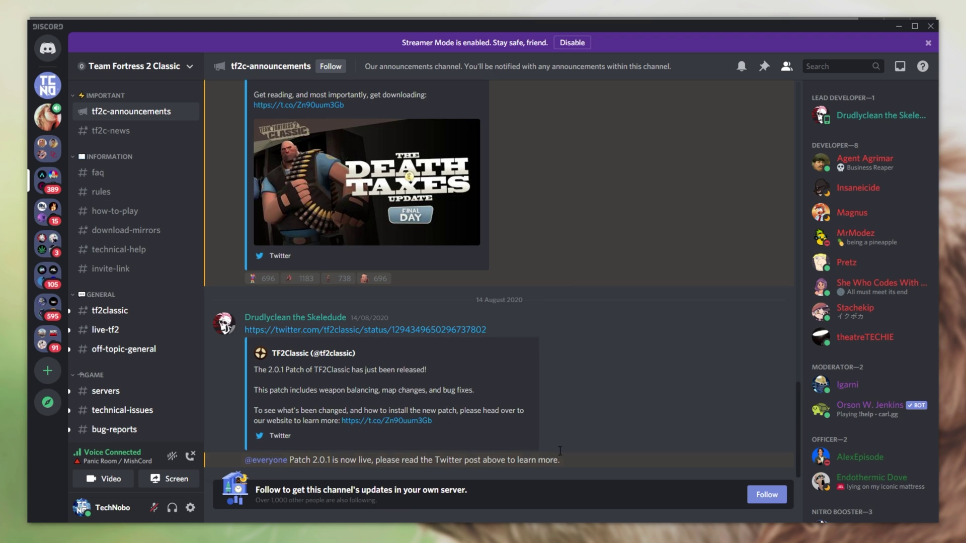
scroll(605, 309, "up", 15)
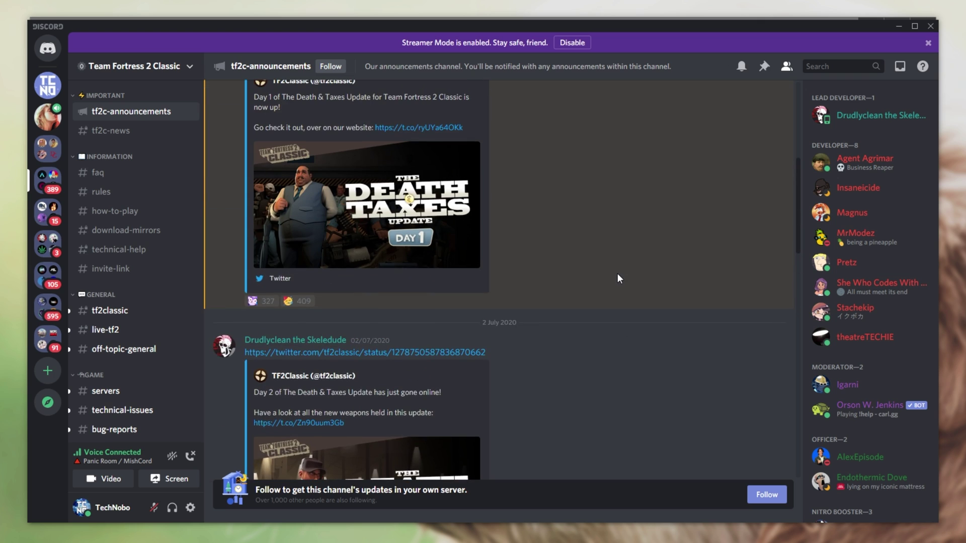
scroll(618, 274, "down", 8)
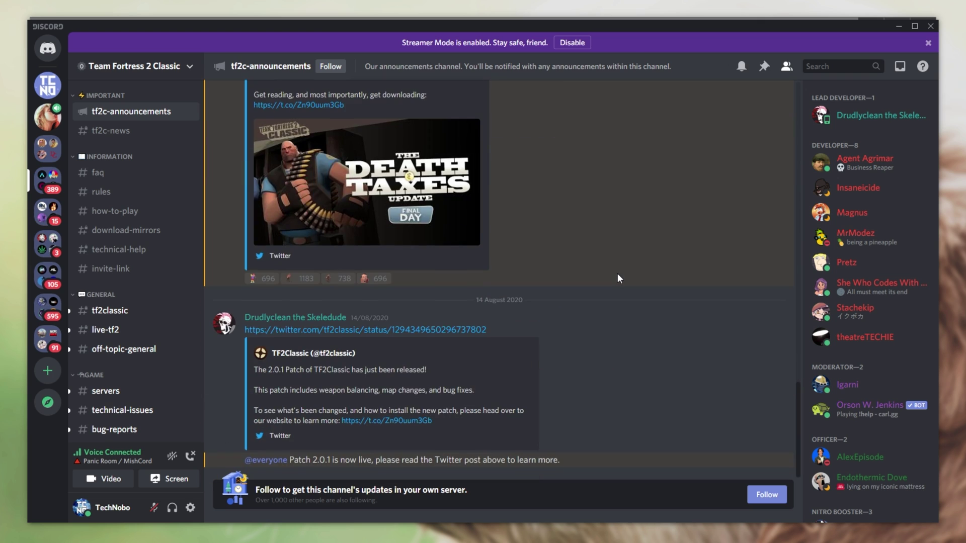
left_click(767, 496)
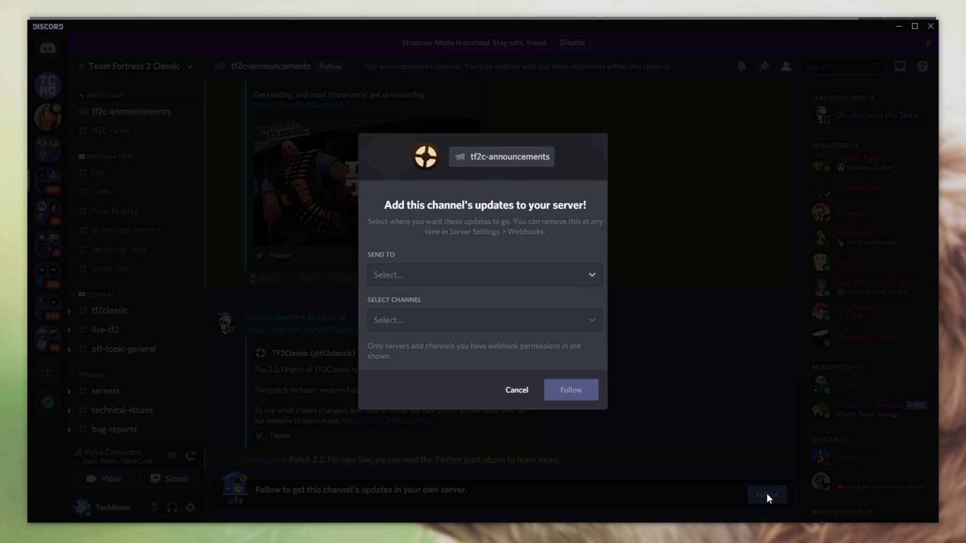
left_click(570, 272)
left_click(587, 253)
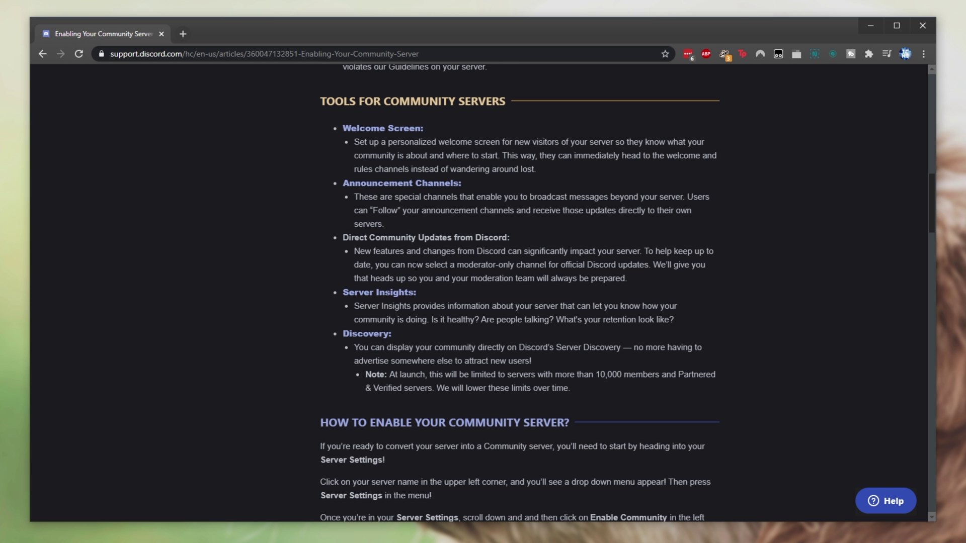
Back in the browser article, highlight the moderator-only updates passage and open the Server Insights article in a new tab.
double_click(472, 266)
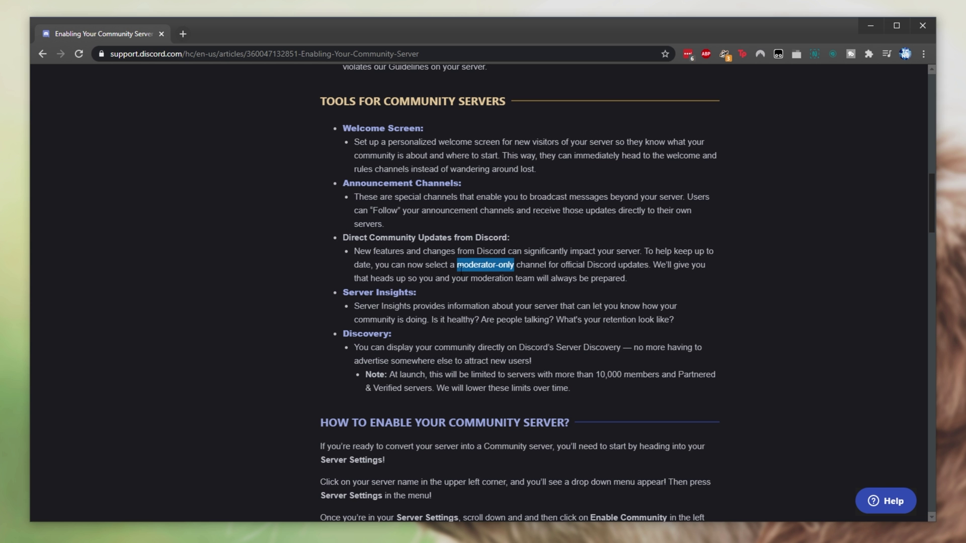
left_click_drag(587, 265, 649, 266)
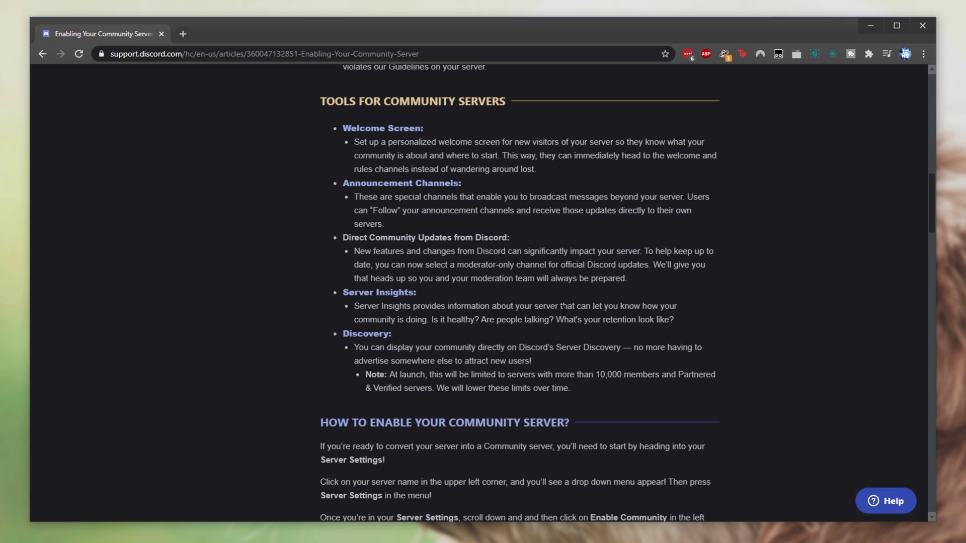
right_click(379, 292)
left_click(403, 298)
left_click(233, 33)
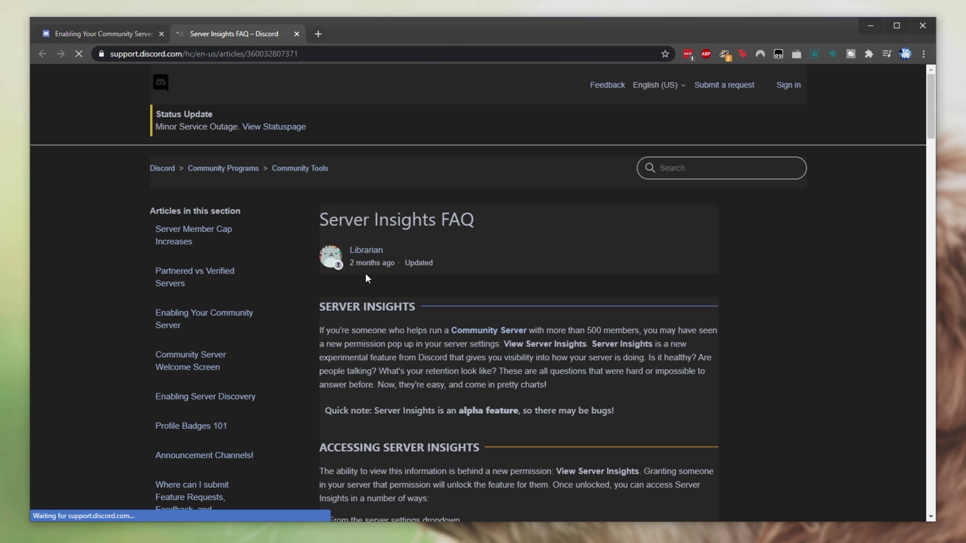
Examine the Server Insights FAQ and its full-size settings screenshot, and close both extra tabs.
scroll(430, 309, "down", 1)
scroll(430, 309, "down", 7)
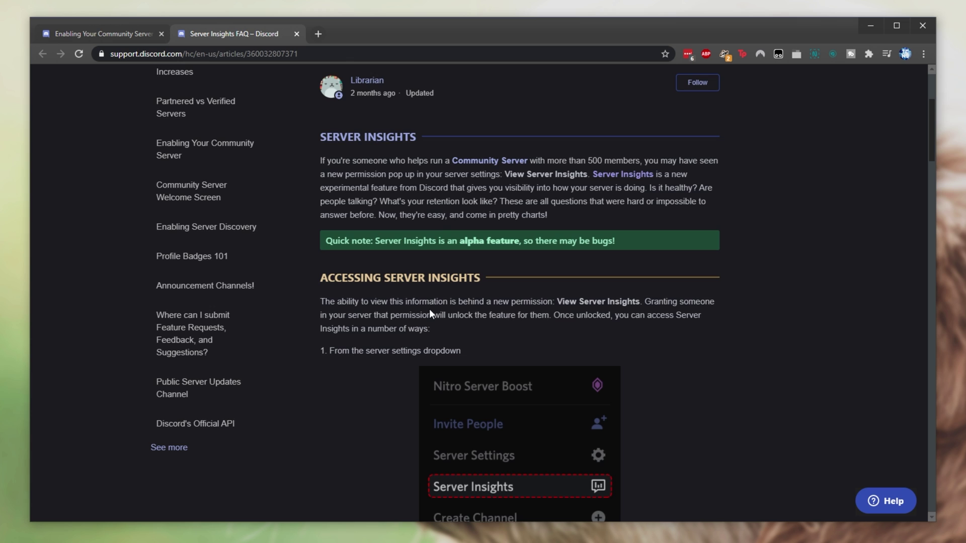
scroll(430, 316, "down", 8)
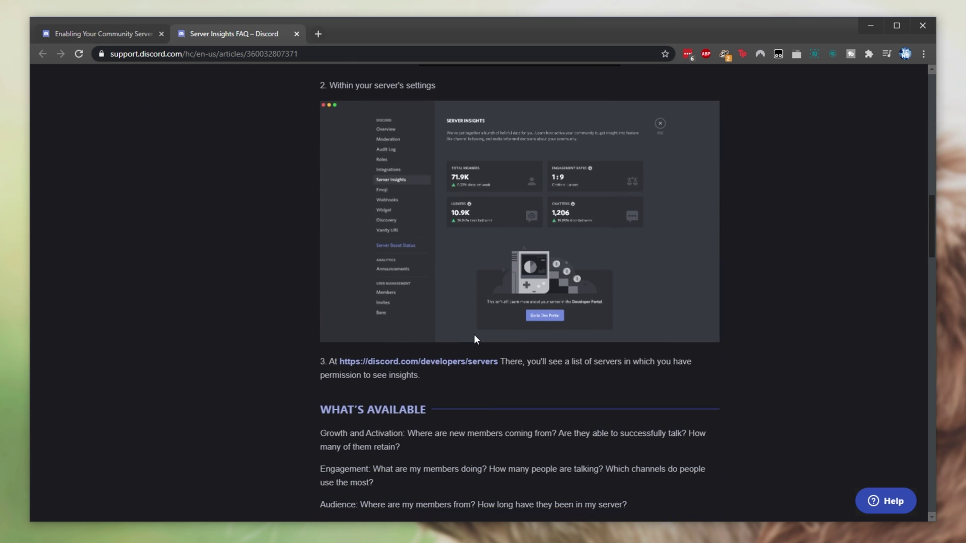
scroll(474, 335, "down", 1)
left_click(567, 204)
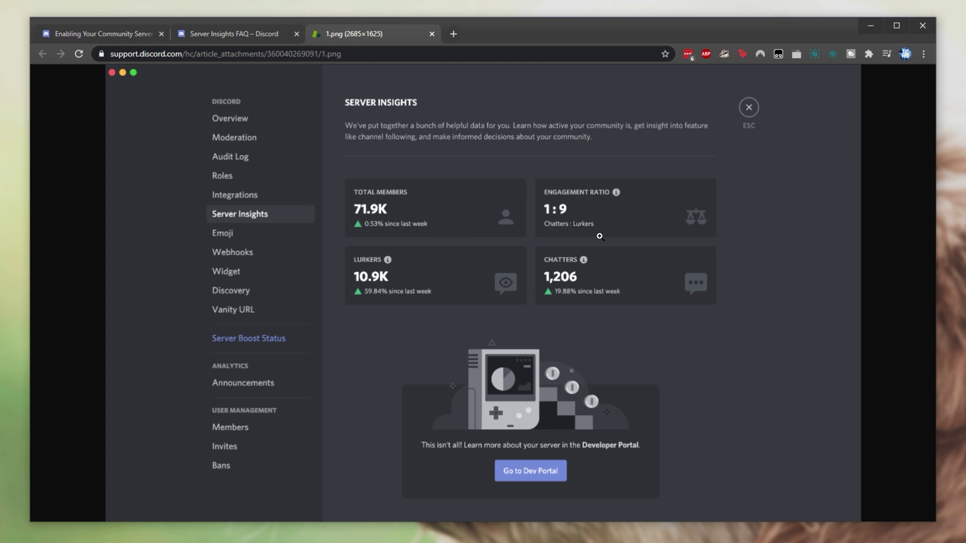
left_click(296, 34)
left_click(296, 34)
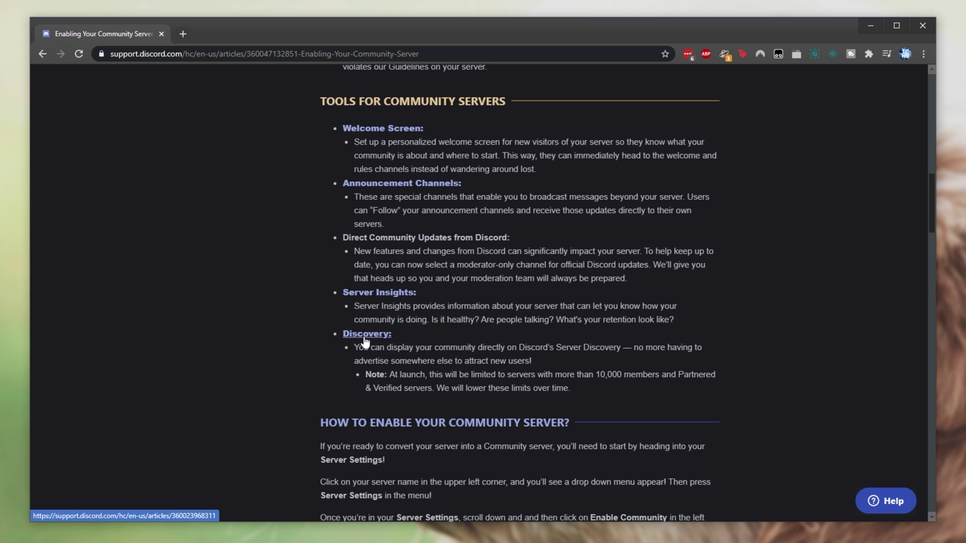
Highlight the Discovery description and its member limit note, and open the linked Server Discovery article in a new tab.
triple_click(561, 349)
left_click(583, 357)
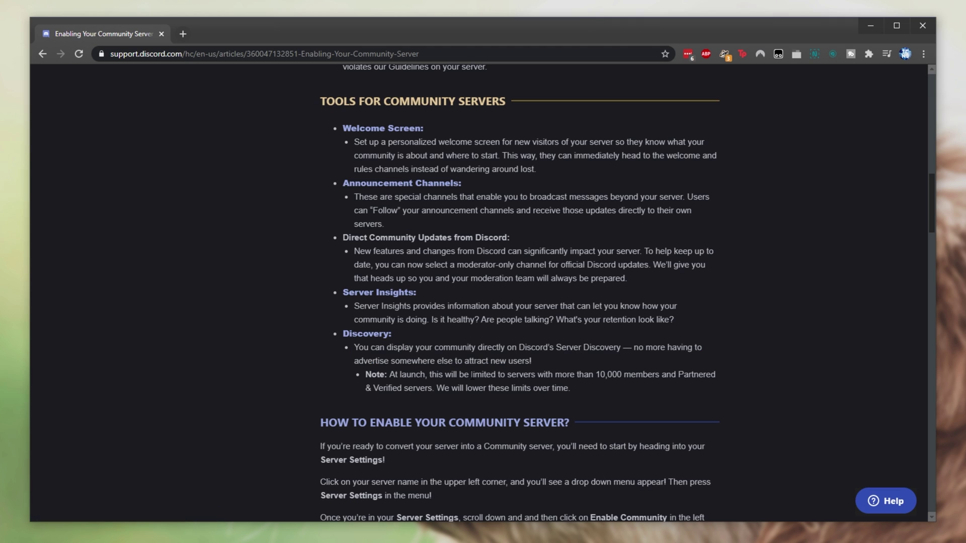
double_click(601, 377)
left_click(367, 333)
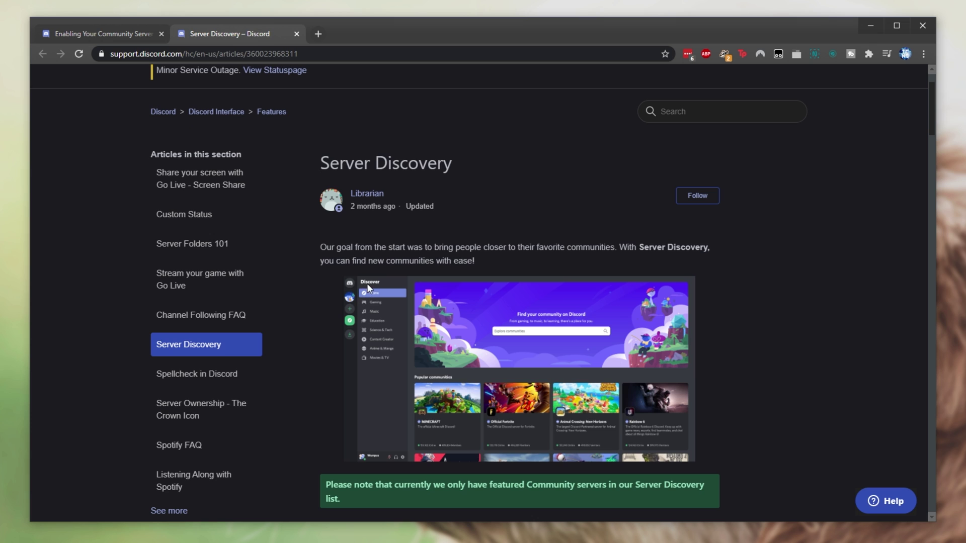
Examine how the Server Discovery article explains opening discovery, browsing categories and searching for new communities.
scroll(483, 292, "down", 8)
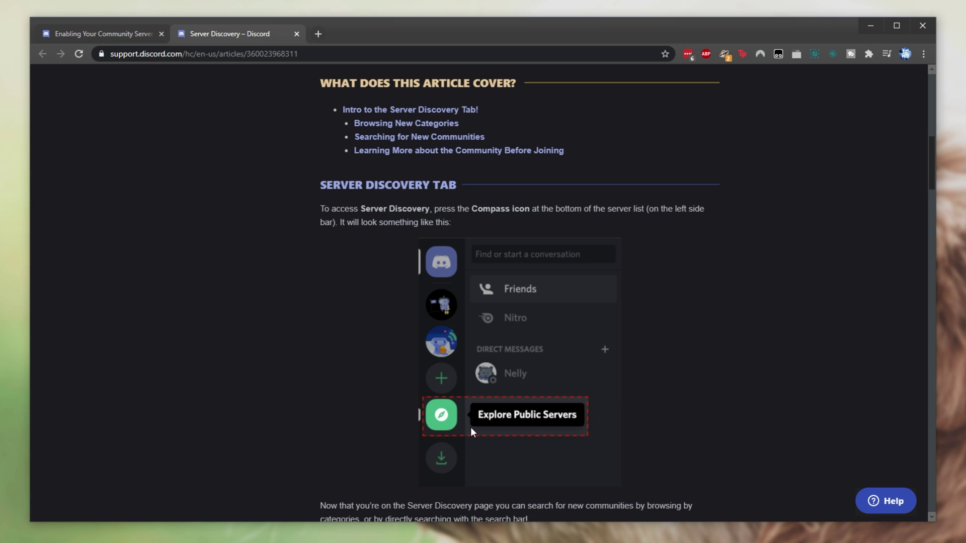
scroll(489, 410, "down", 8)
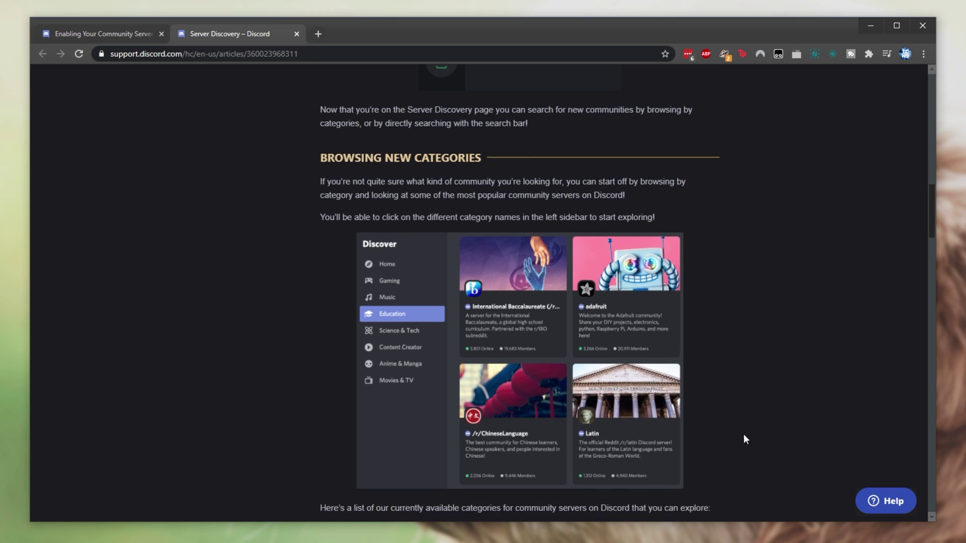
scroll(391, 375, "down", 8)
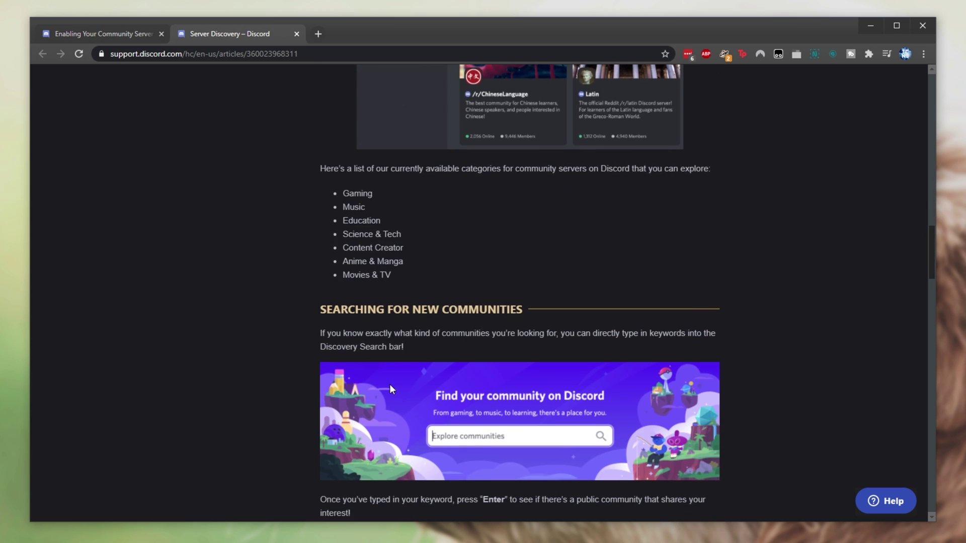
scroll(588, 373, "down", 3)
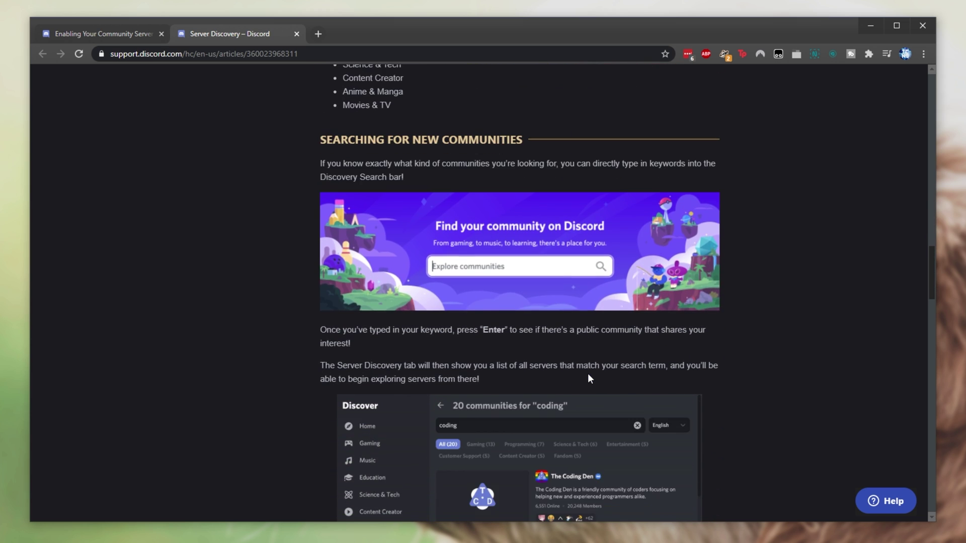
scroll(588, 373, "down", 4)
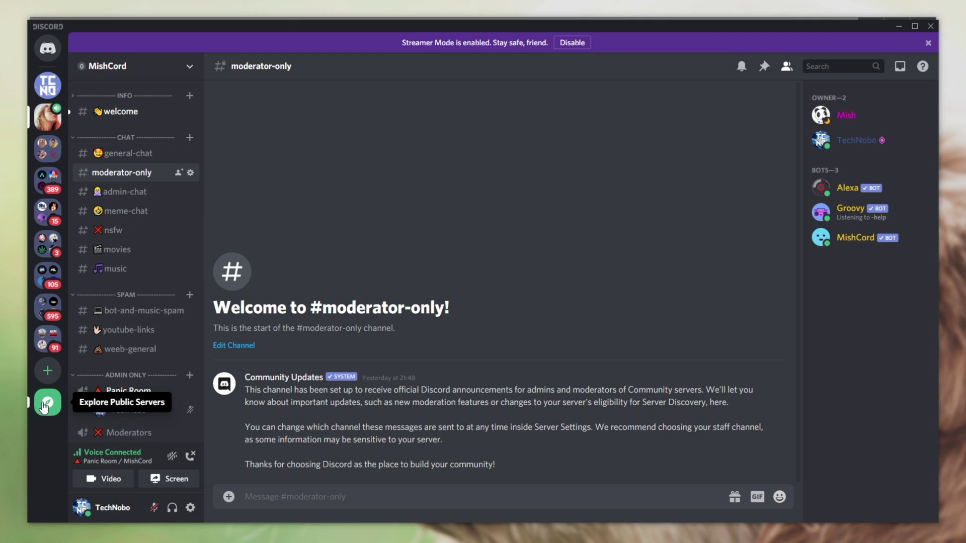
In Discord, explore the public servers and browse the featured communities on the Discover home page.
left_click(48, 402)
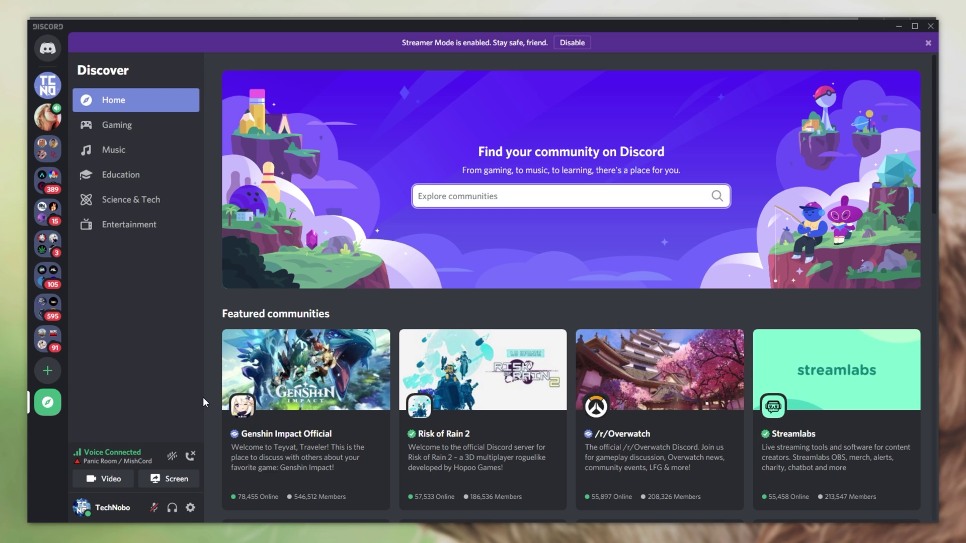
scroll(339, 391, "down", 5)
scroll(339, 388, "down", 4)
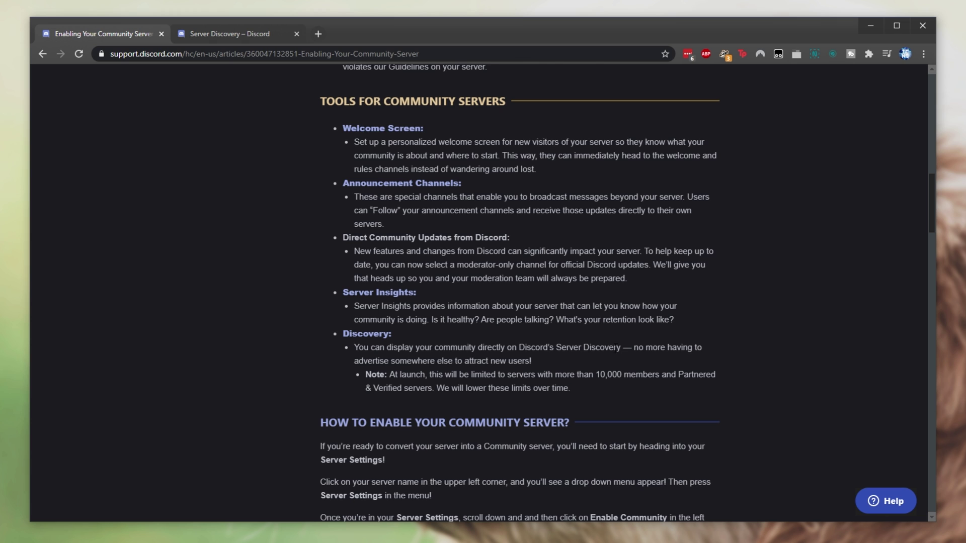
Look through the article's instructions for enabling a community server, and minimise the browser to return to Discord.
scroll(644, 302, "down", 5)
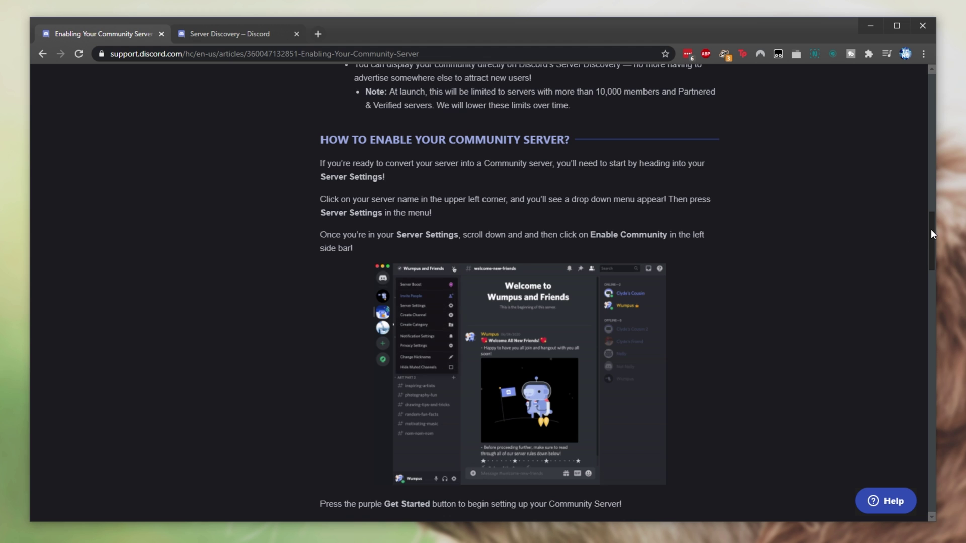
left_click_drag(931, 228, 939, 330)
left_click(860, 24)
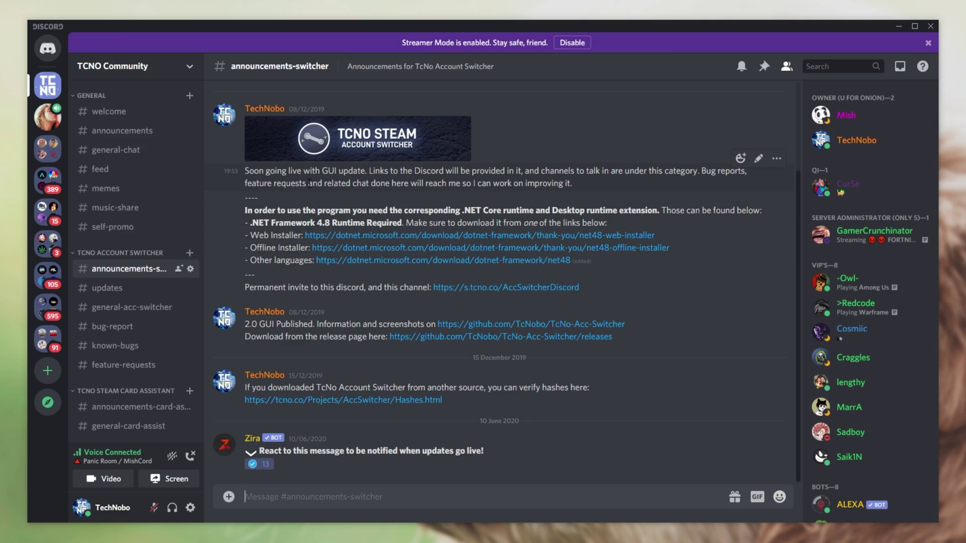
Open the Enable Community page in the TCNO Community server's settings.
left_click(168, 73)
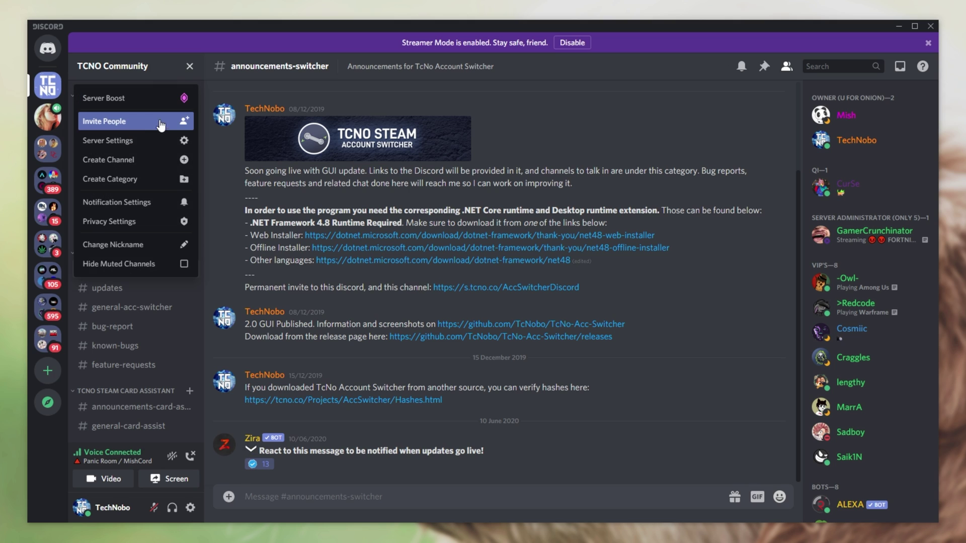
left_click(157, 138)
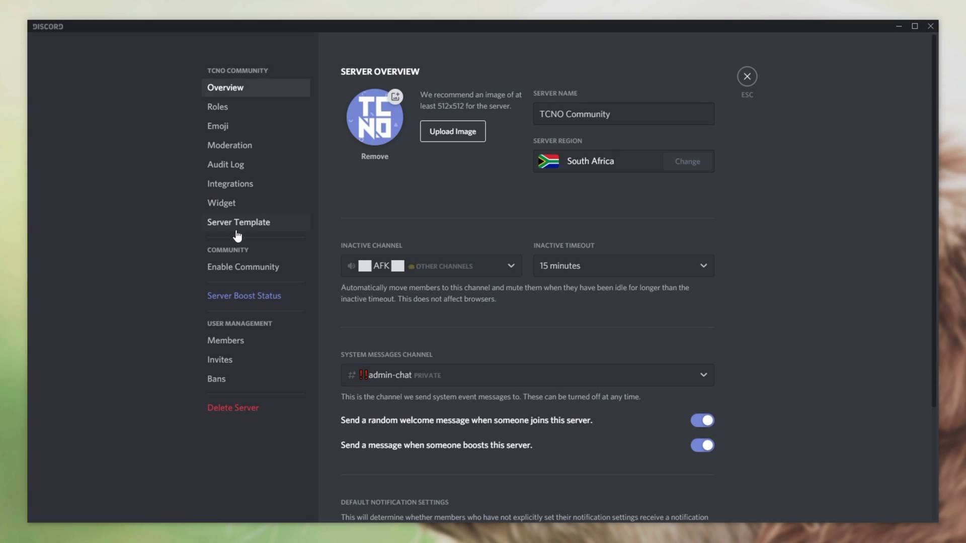
left_click(255, 269)
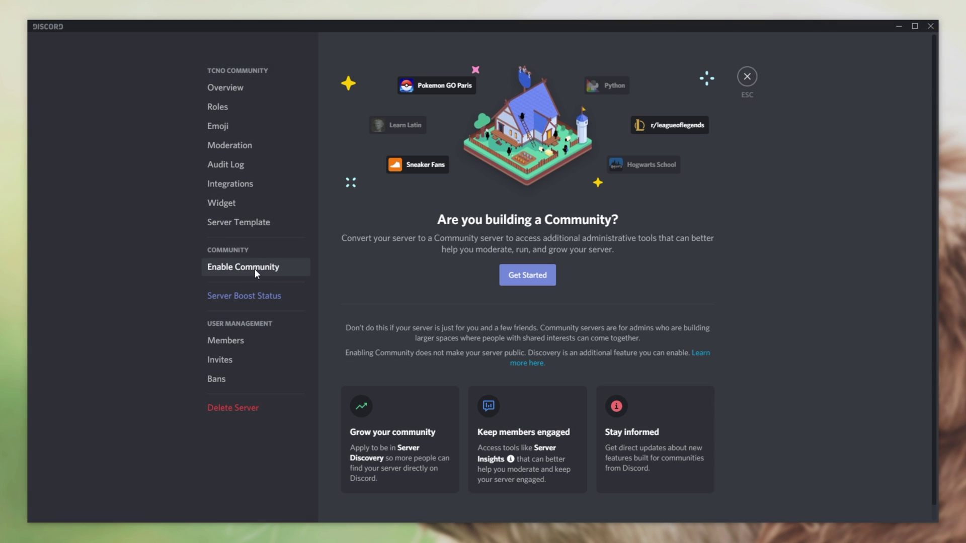
Start the Community server setup and complete the safety checks by enabling media content scanning from all members.
left_click(536, 287)
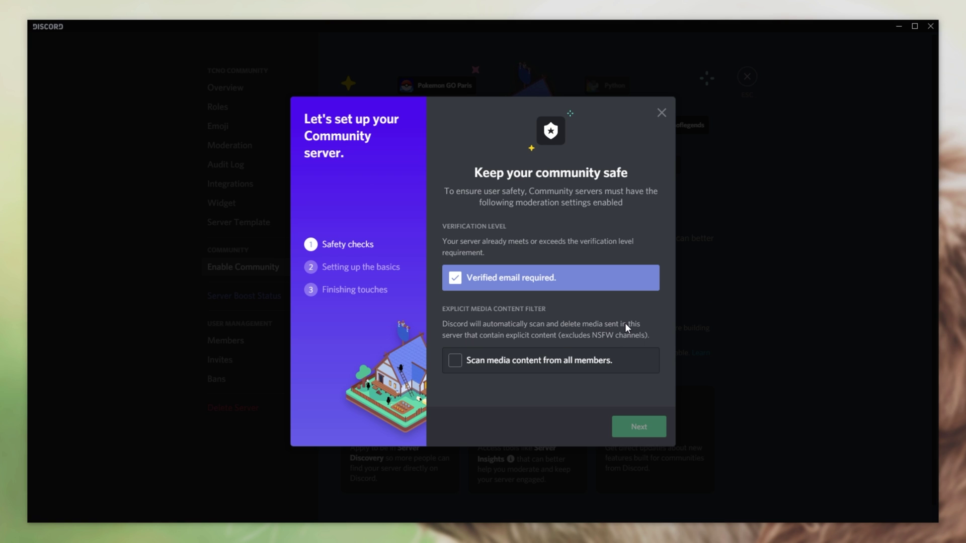
left_click(528, 367)
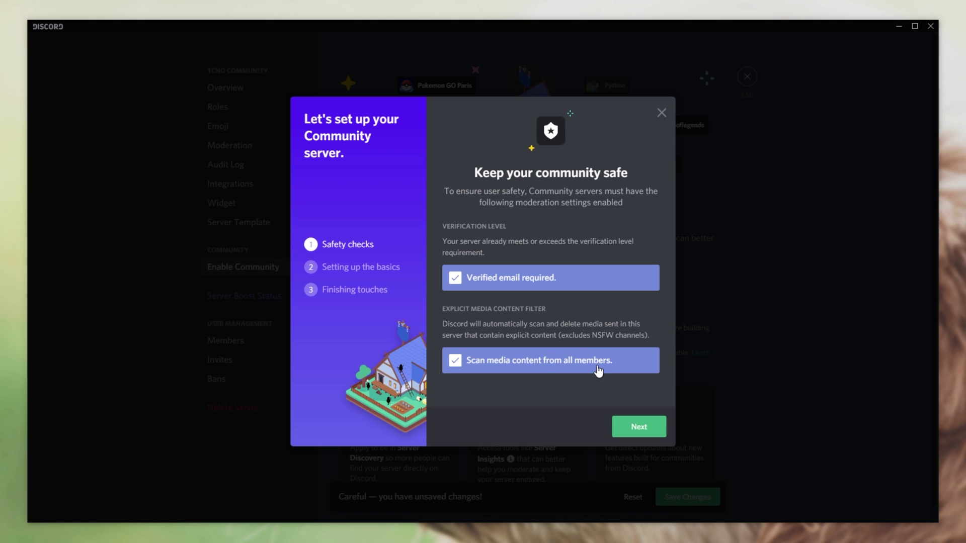
left_click(636, 428)
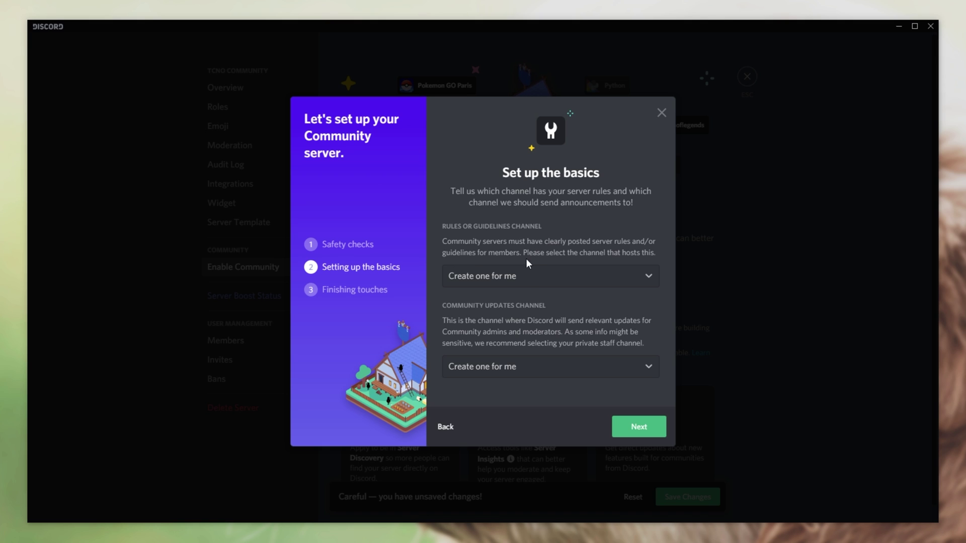
Set the rules channel to #welcome and the community updates channel to "Create one for me", and continue to the finishing touches.
left_click(526, 275)
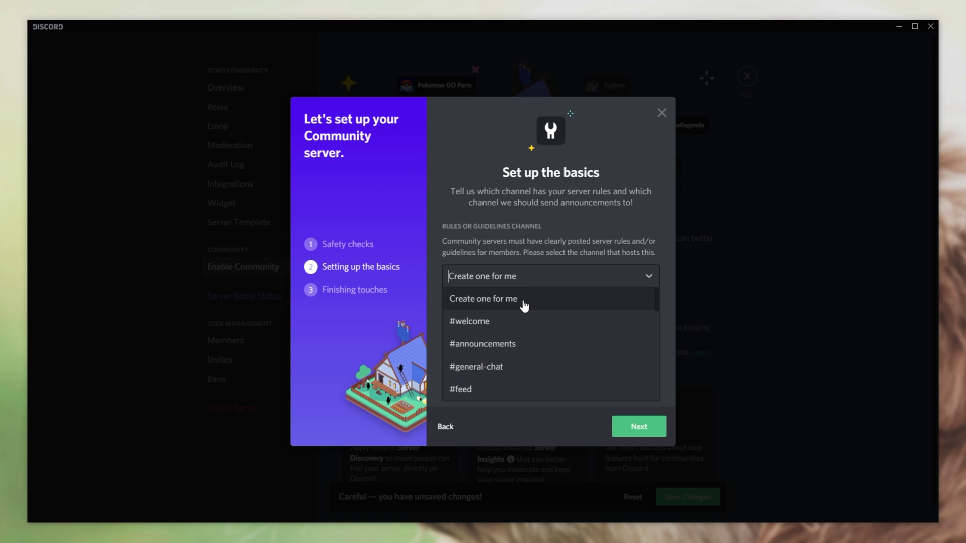
left_click(502, 325)
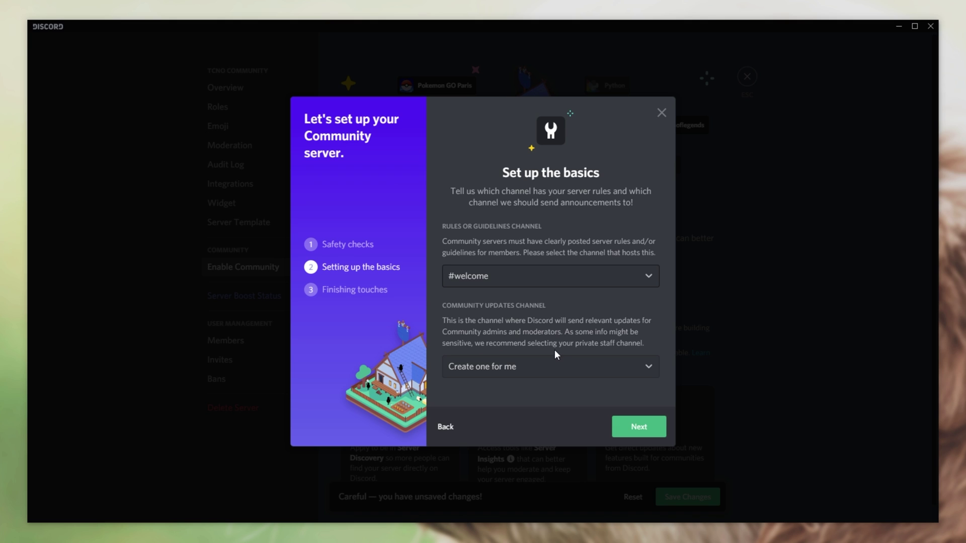
left_click(632, 364)
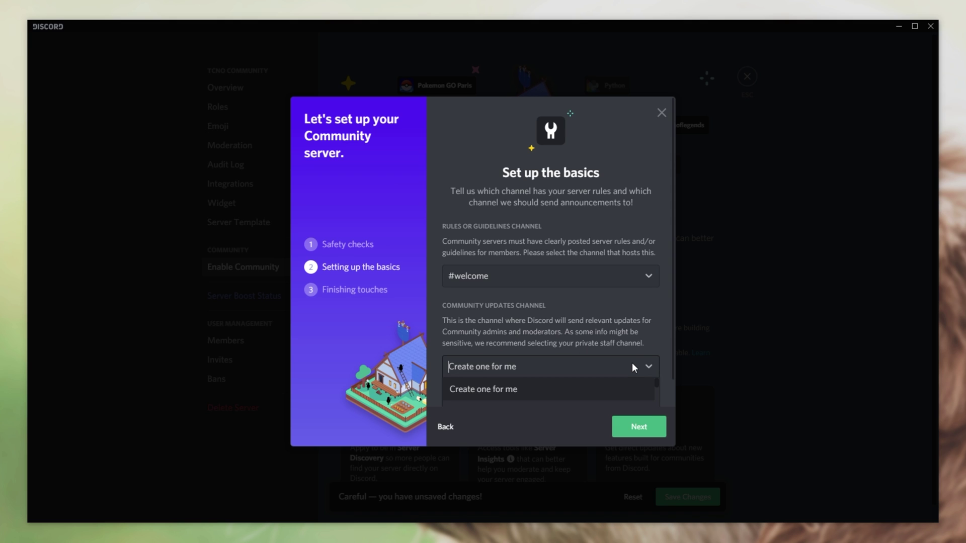
left_click(577, 388)
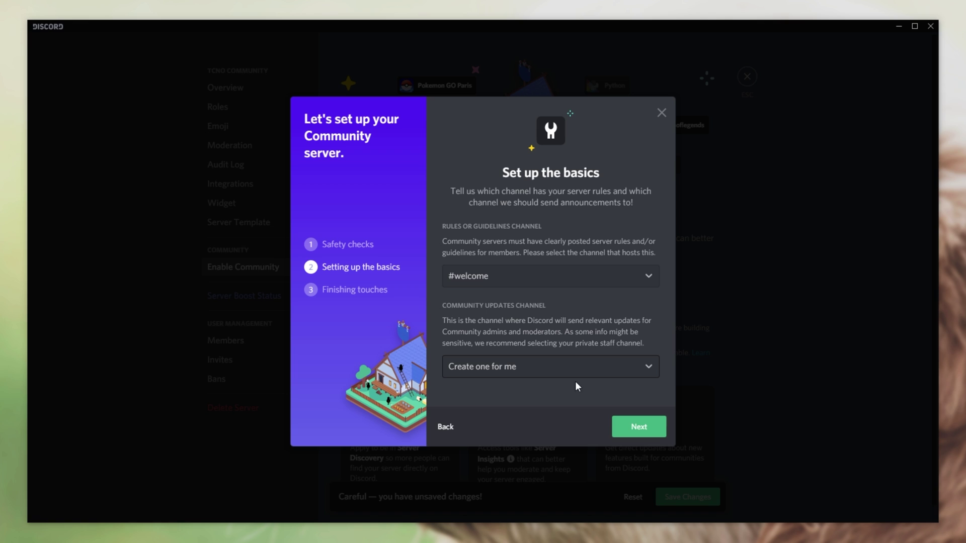
left_click(640, 426)
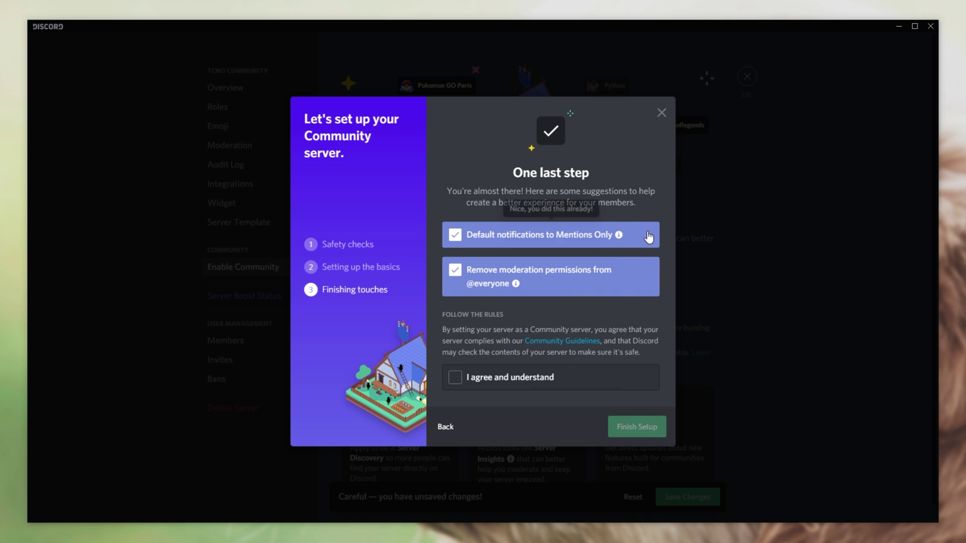
Check the explanations of the suggested notification and permission settings, agree to the Community Guidelines and finish the setup.
mouse_move(619, 235)
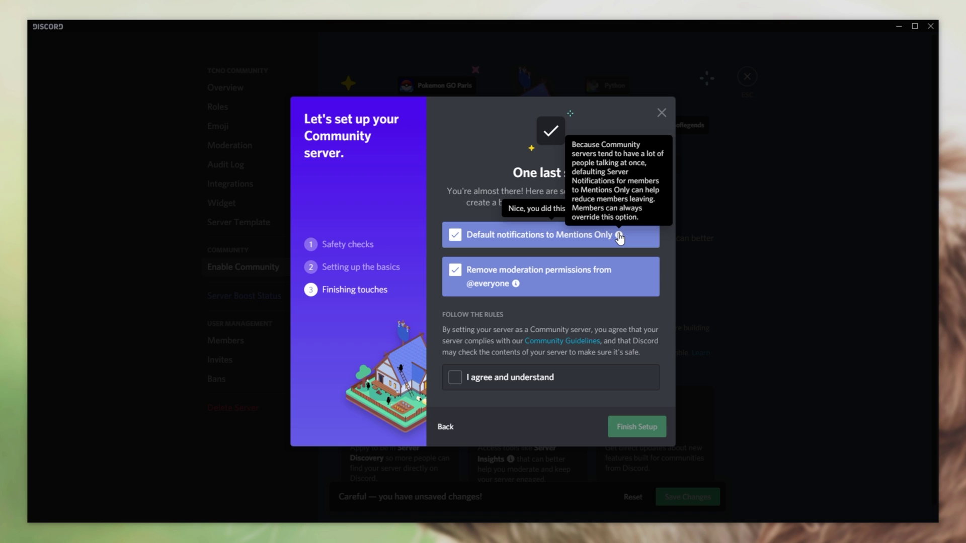
mouse_move(516, 285)
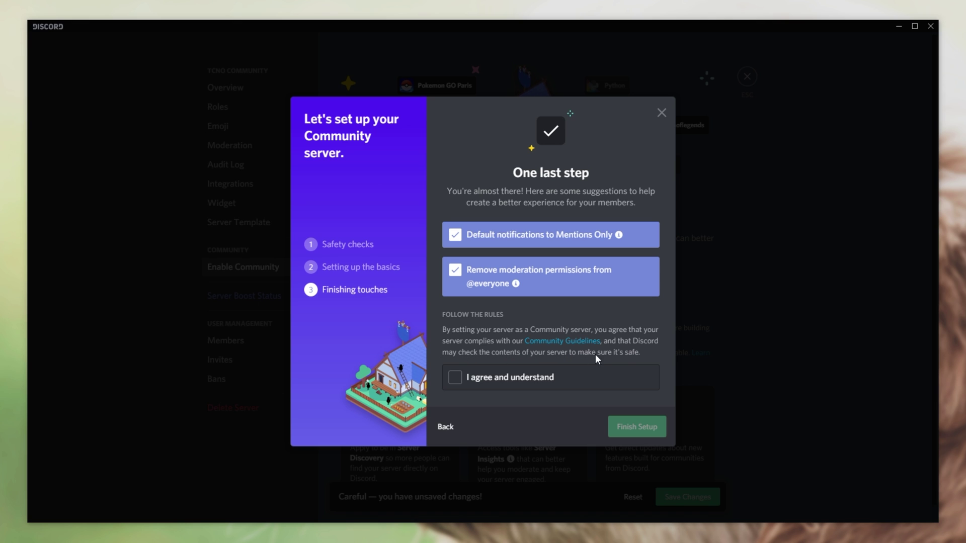
left_click(518, 378)
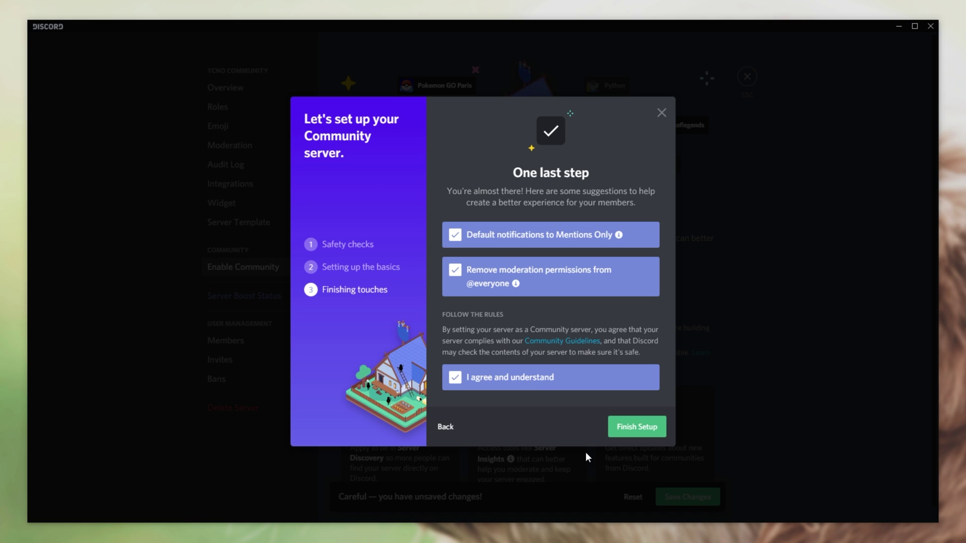
left_click(632, 429)
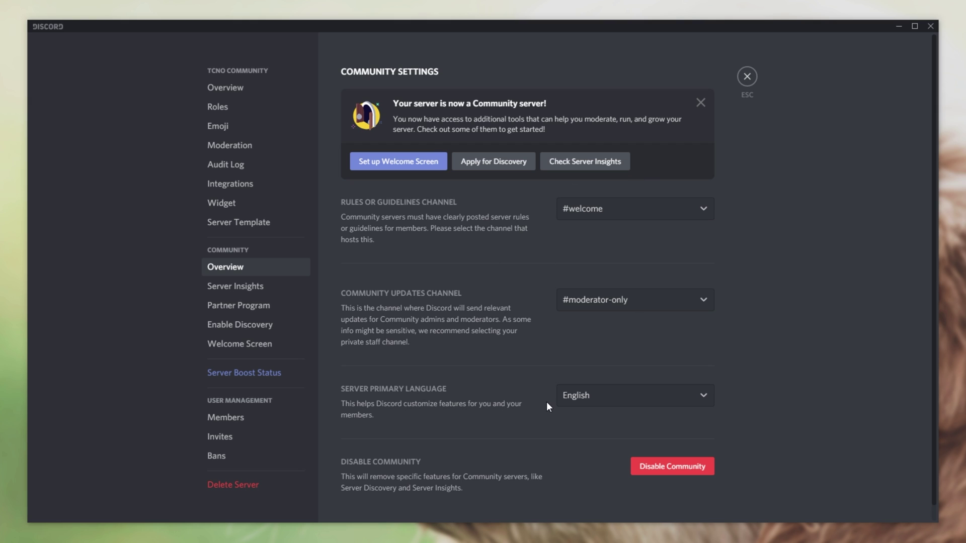
Look over the community settings and start setting up the server's welcome screen.
scroll(413, 472, "down", 1)
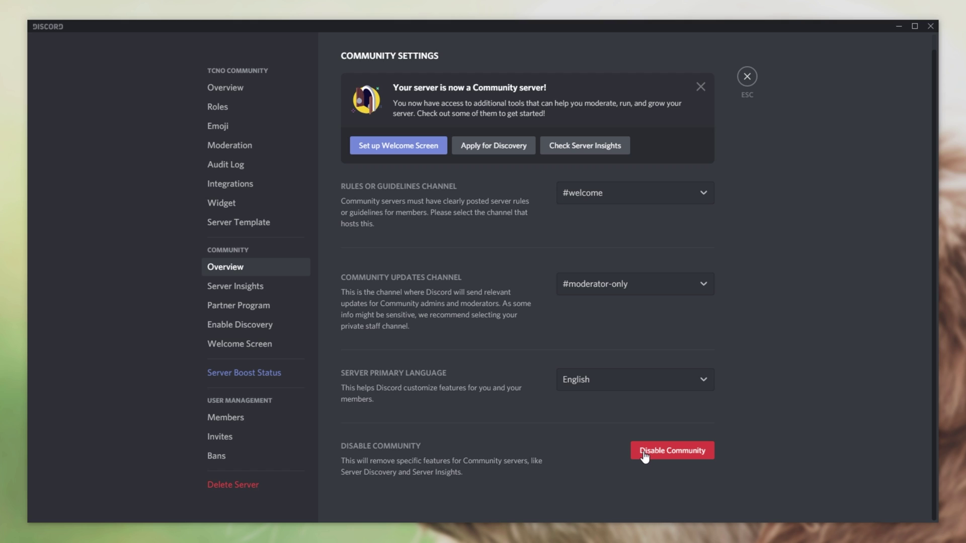
scroll(592, 407, "up", 1)
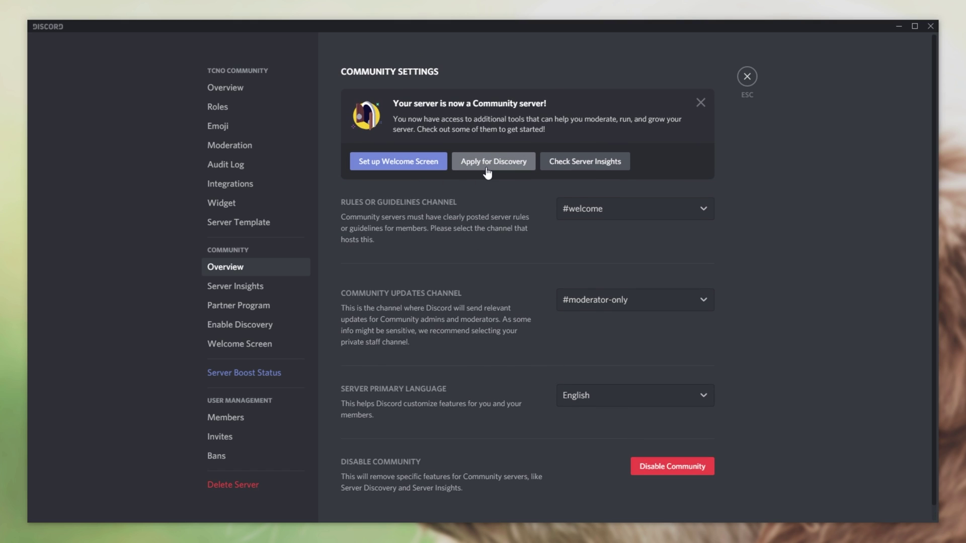
left_click(417, 162)
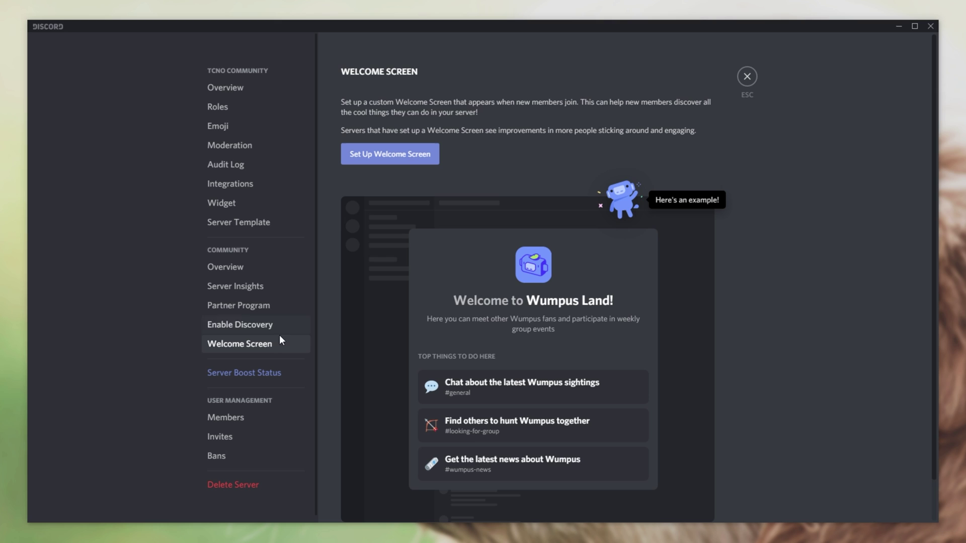
left_click(417, 164)
Add #welcome as a recommended channel with the waving hand emoji and the description "Hello!".
left_click(443, 244)
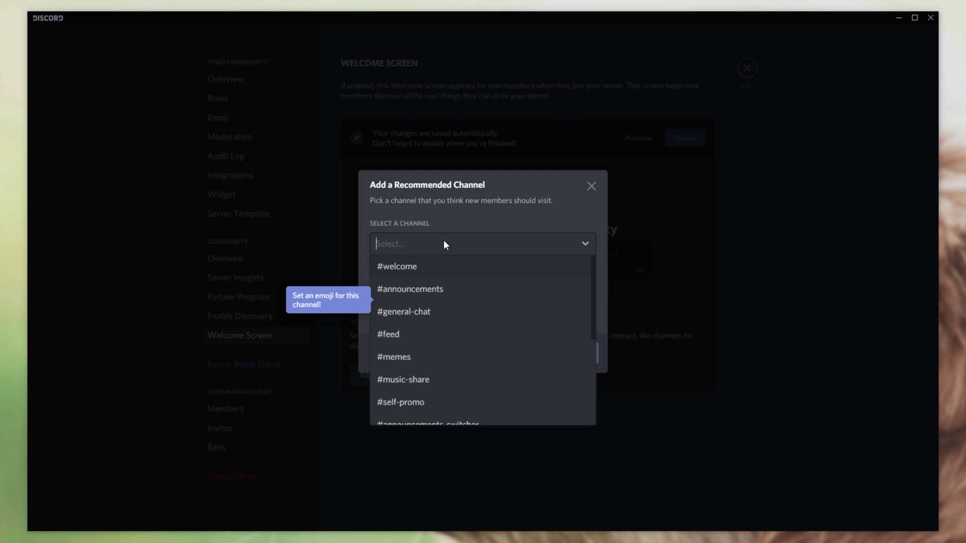
left_click(438, 264)
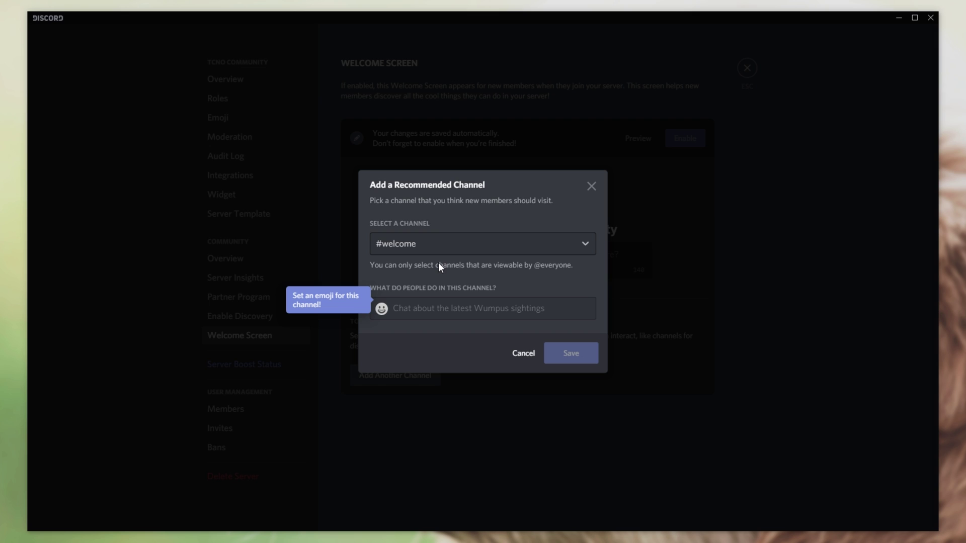
left_click(382, 309)
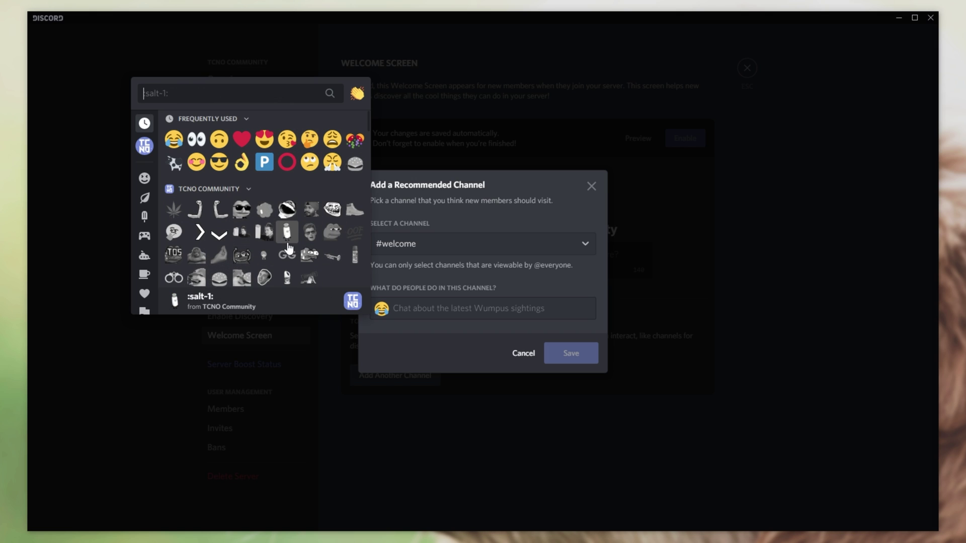
left_click(171, 136)
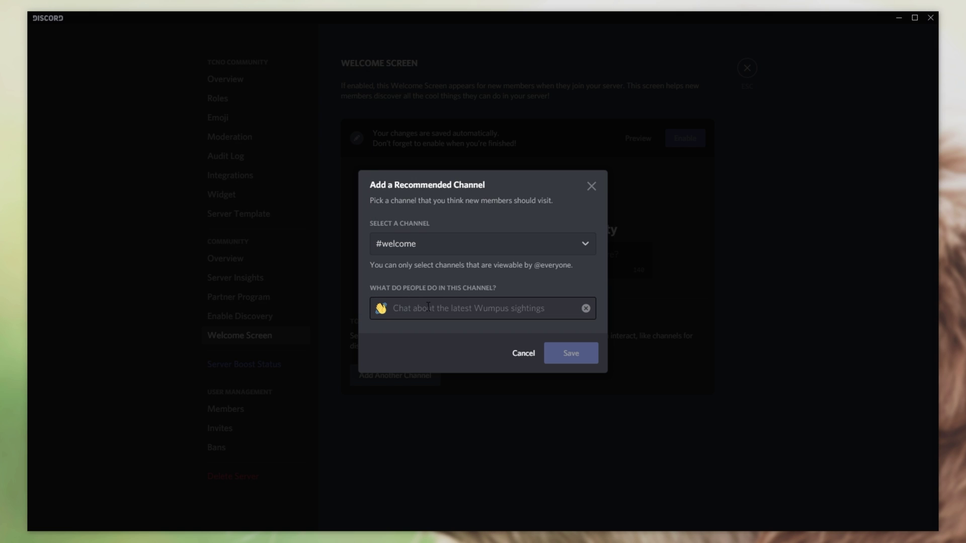
type("Hello!")
left_click(564, 347)
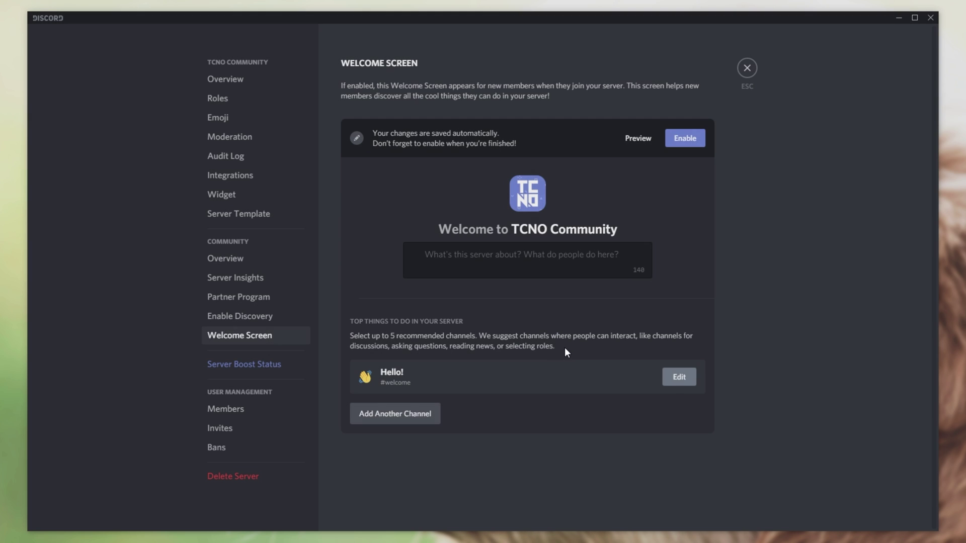
Add #announcements-switcher as a recommended channel with the thumbs-up emoji and the description "TcNo Acc Switcher announcements".
left_click(383, 416)
left_click(585, 246)
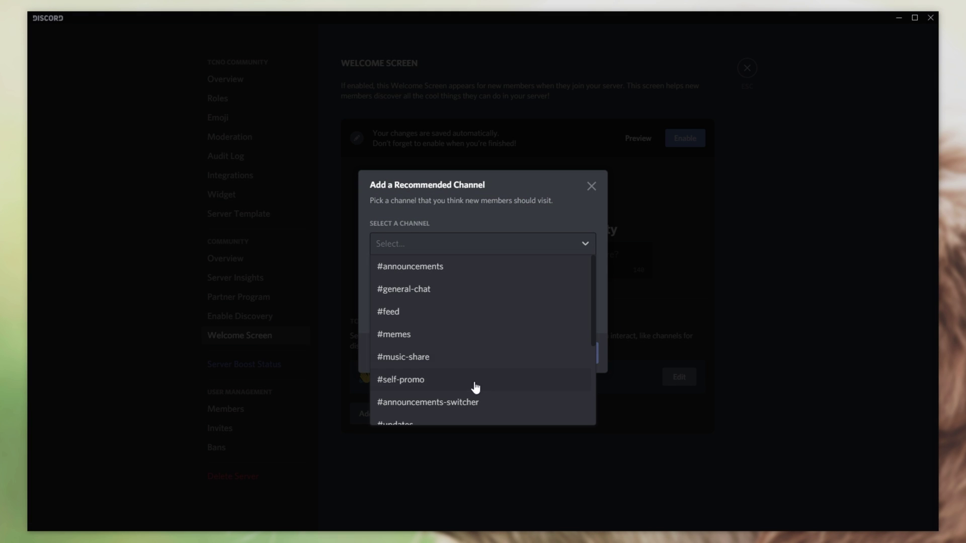
left_click(462, 407)
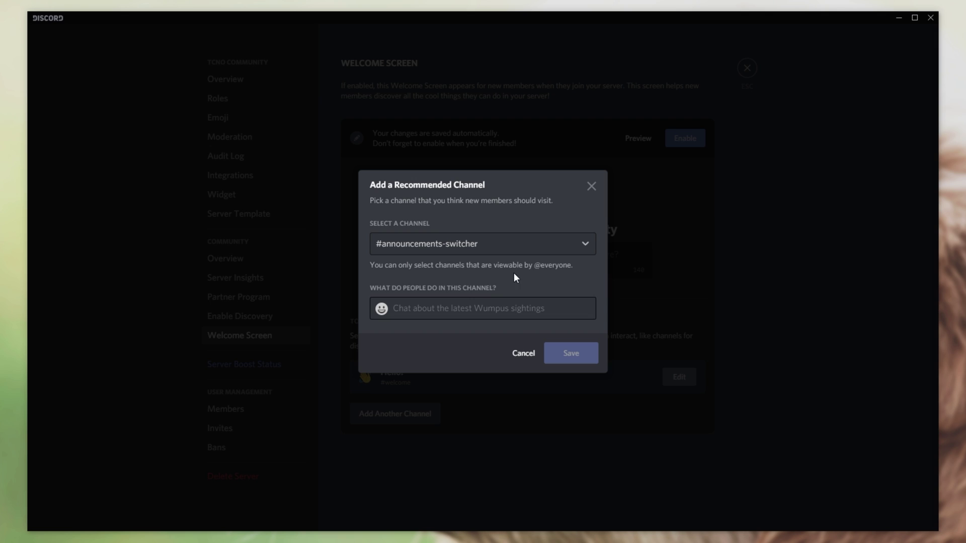
left_click(382, 308)
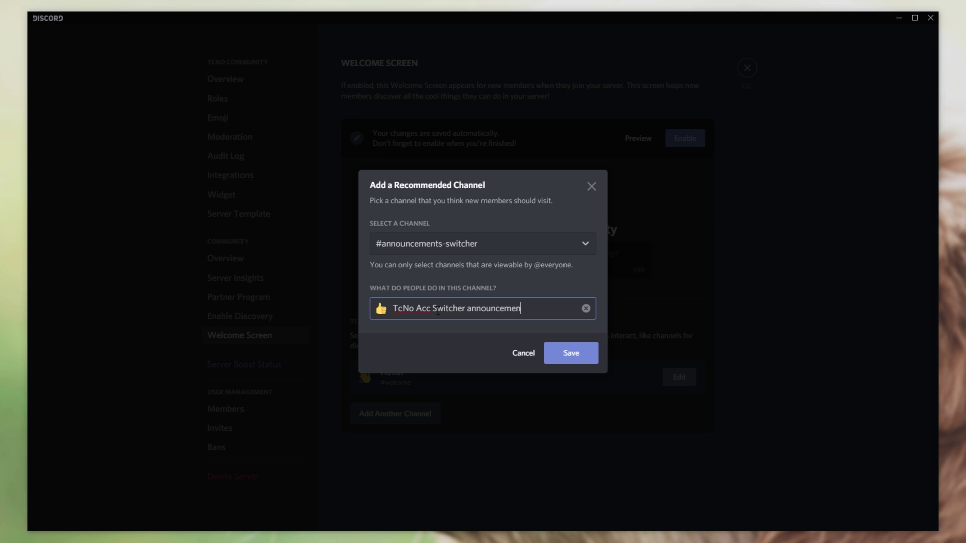
type("s")
key("Return")
Add #general-chat as a recommended channel with the speaking head emoji and the description "Casual discussions".
left_click(429, 453)
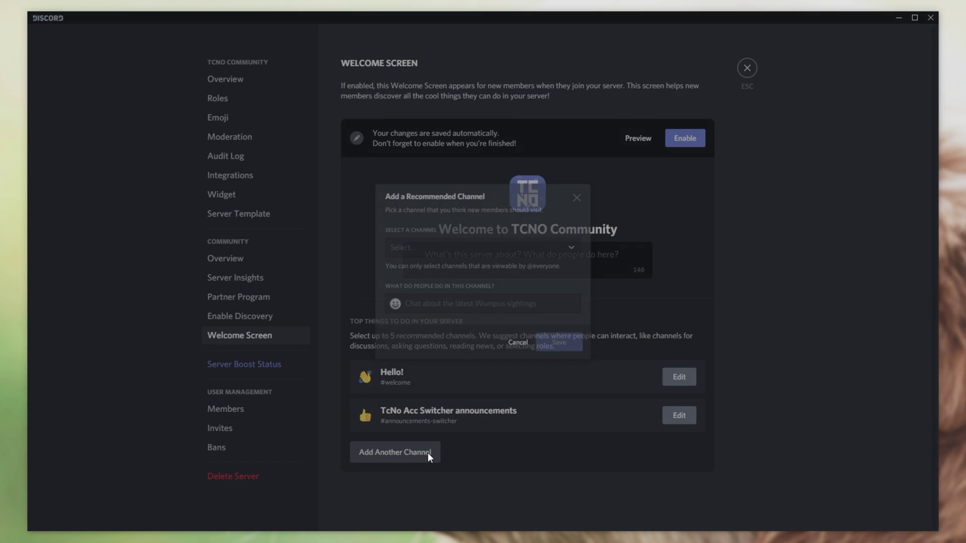
left_click(586, 245)
left_click(404, 288)
left_click(498, 308)
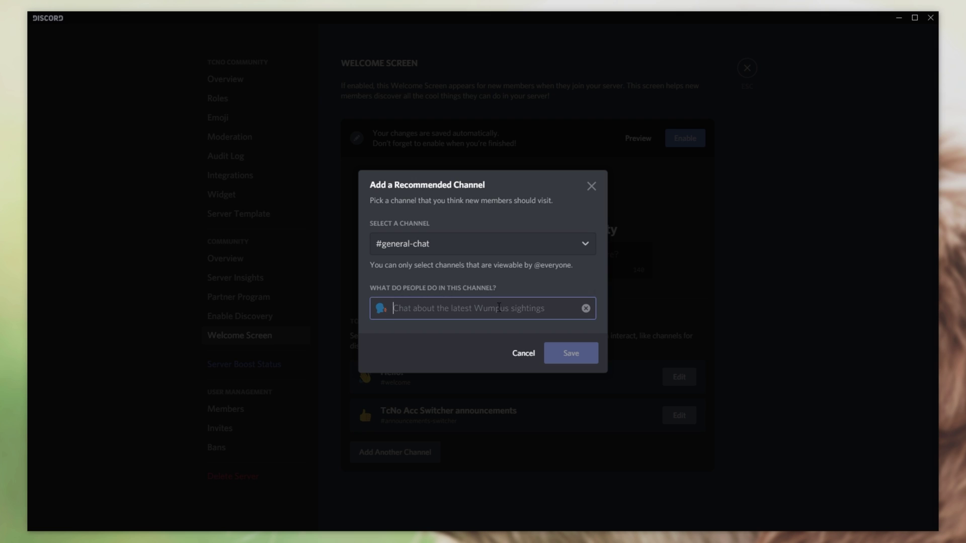
type("Casual discussions")
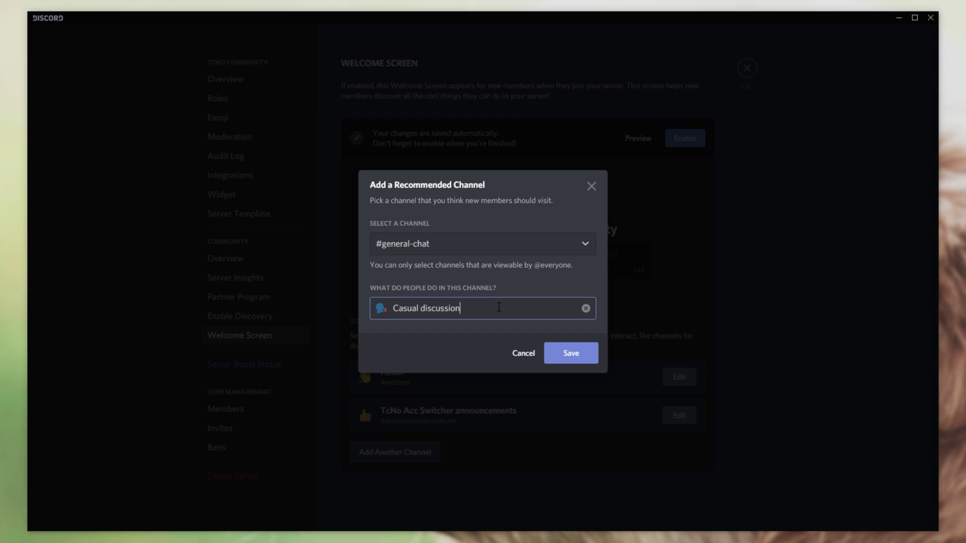
key("Return")
Describe the server as "A hub for all things TechNobo. Ask questions, suggest features and more.", and enable and preview the welcome screen.
left_click(588, 276)
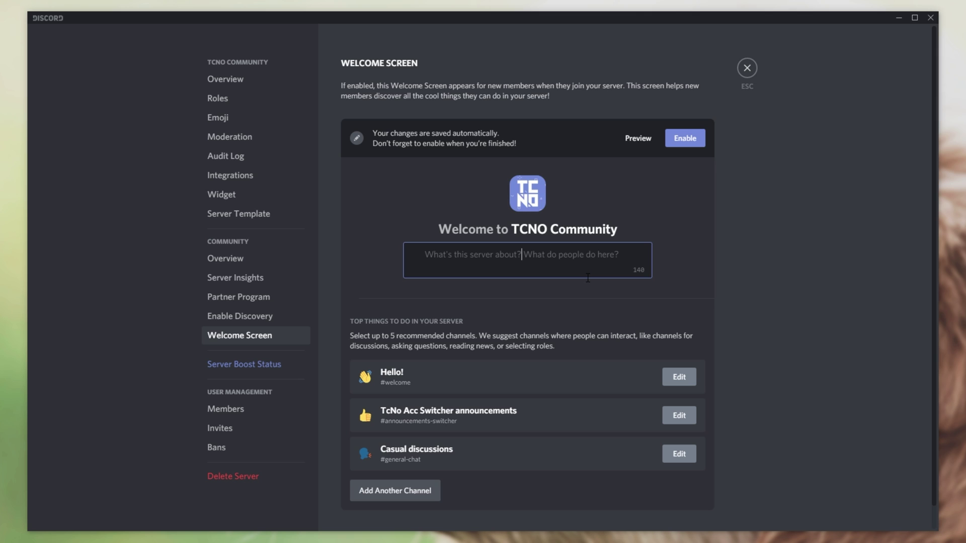
type("A hub for all things TechNobo. Ask questions, suggest features and more.")
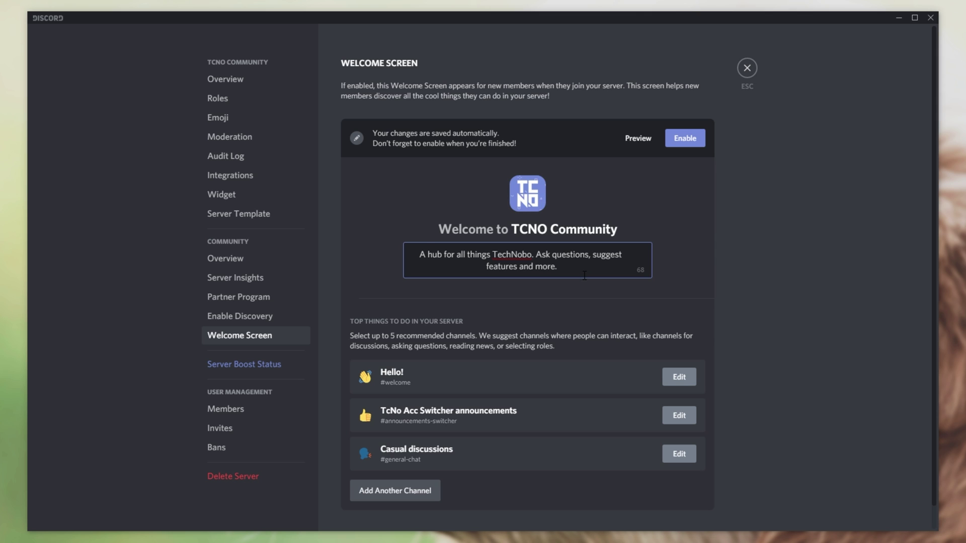
left_click(687, 138)
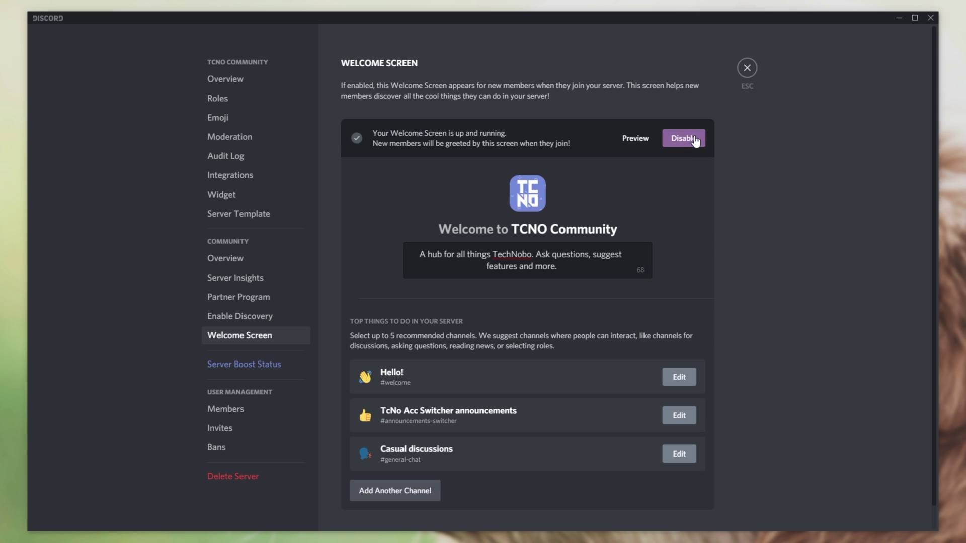
left_click(635, 139)
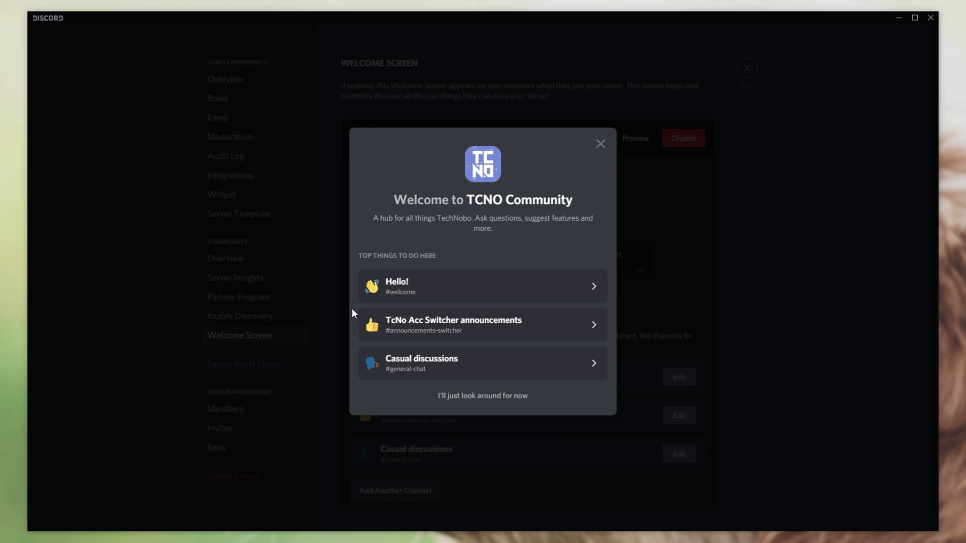
Close the welcome screen preview and open the Server Insights website from the community overview settings.
left_click(487, 397)
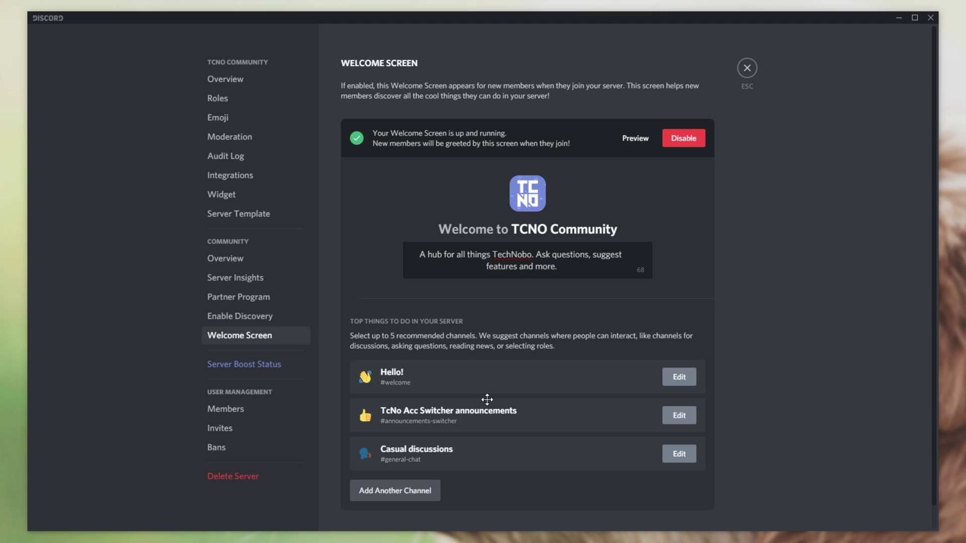
left_click(232, 259)
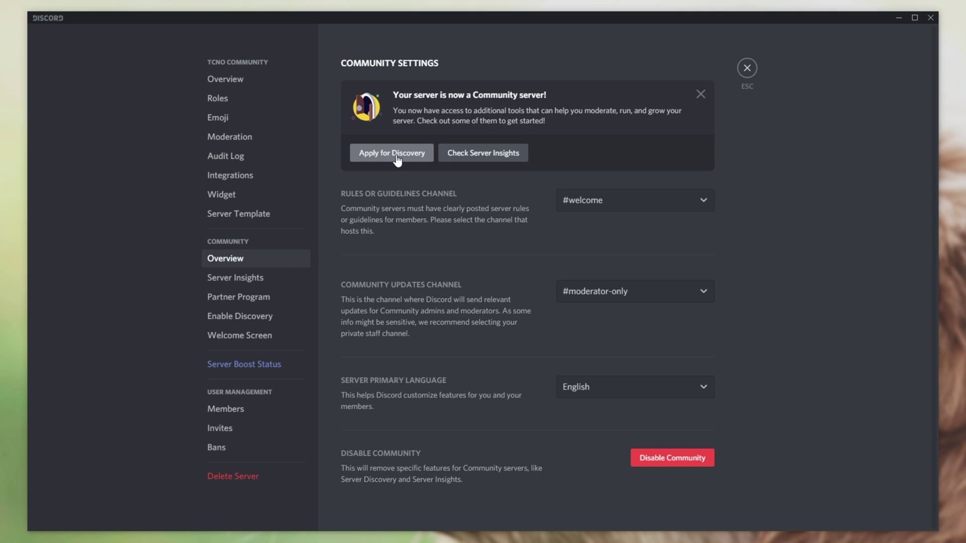
left_click(481, 155)
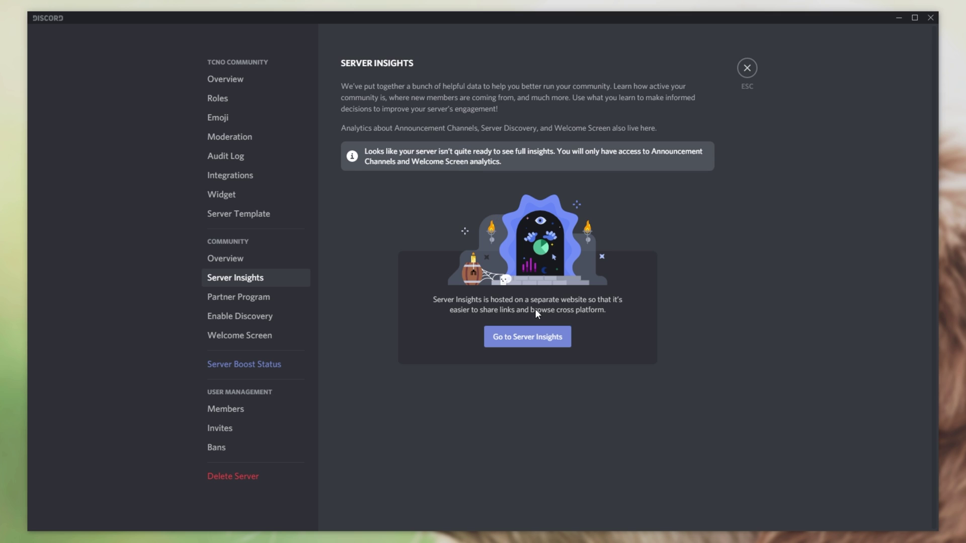
left_click(532, 335)
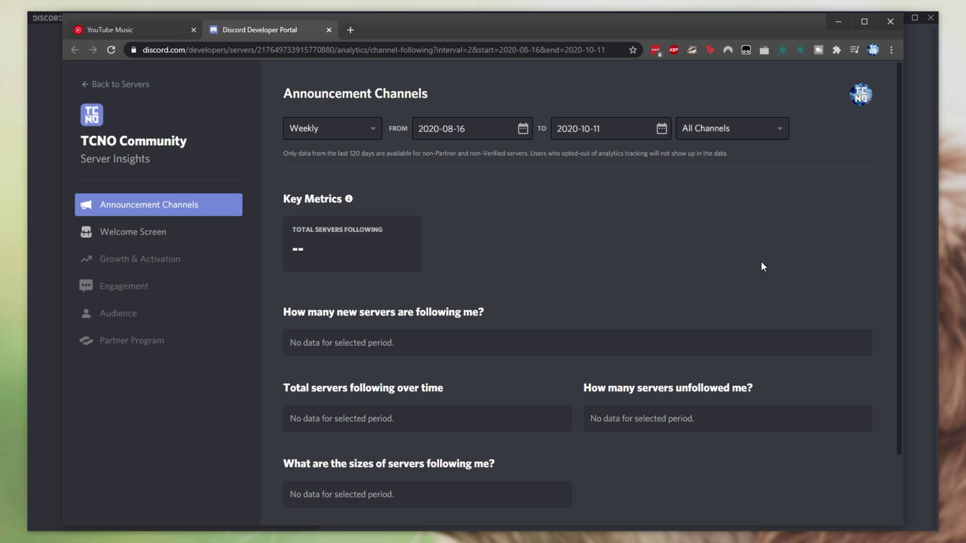
scroll(641, 246, "down", 2)
scroll(639, 249, "up", 2)
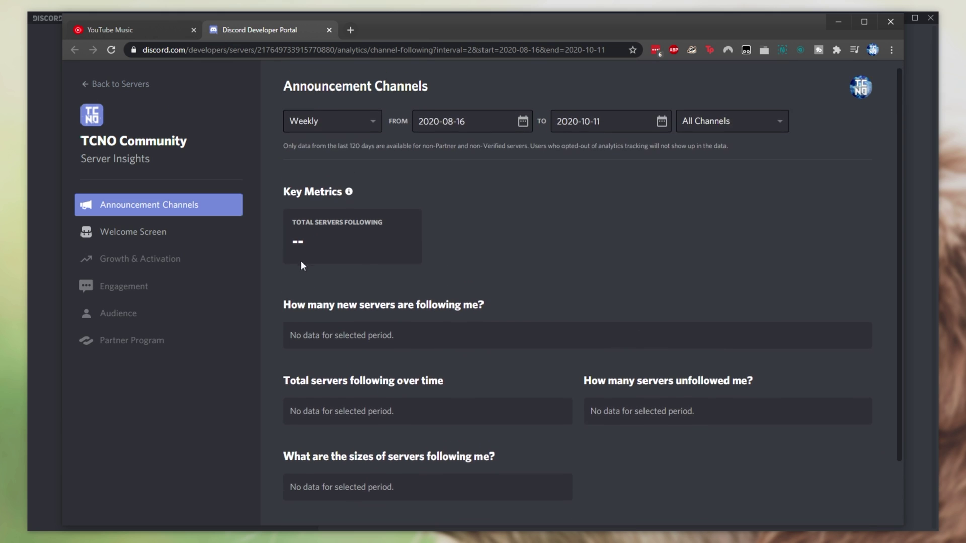
mouse_move(158, 250)
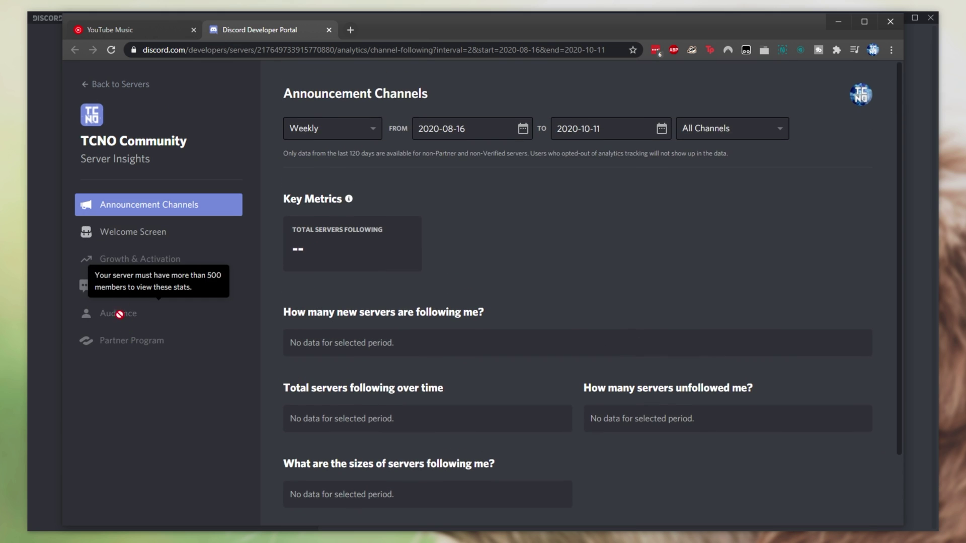
left_click(133, 231)
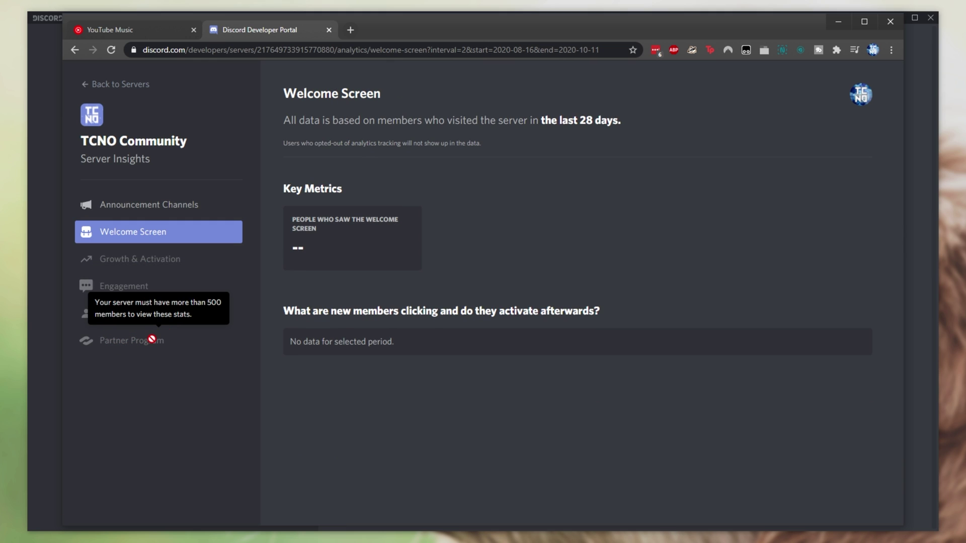
left_click(217, 207)
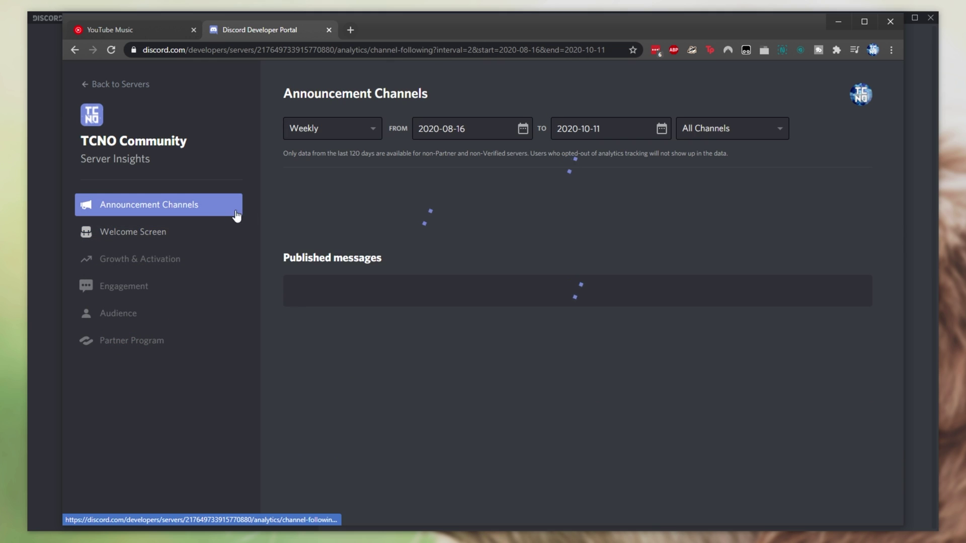
scroll(459, 179, "down", 2)
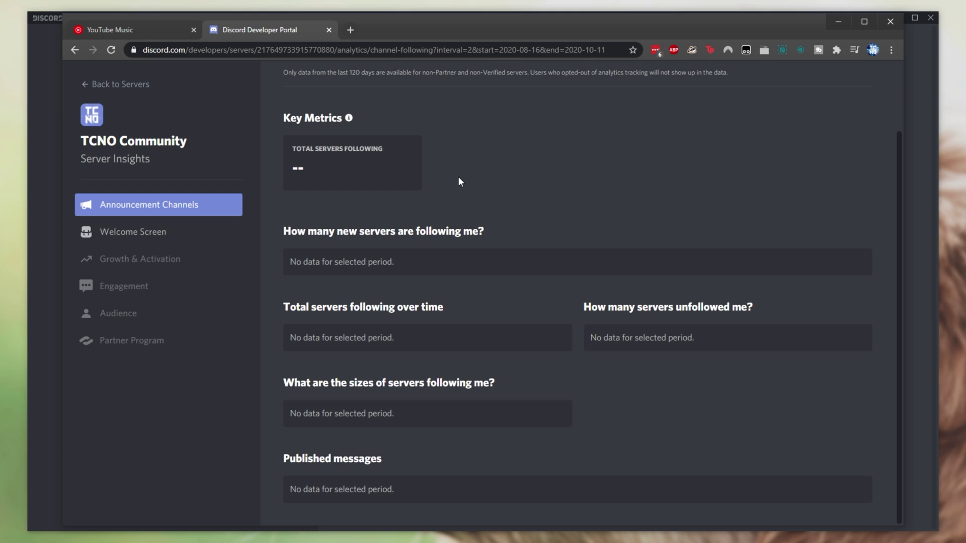
scroll(459, 179, "up", 2)
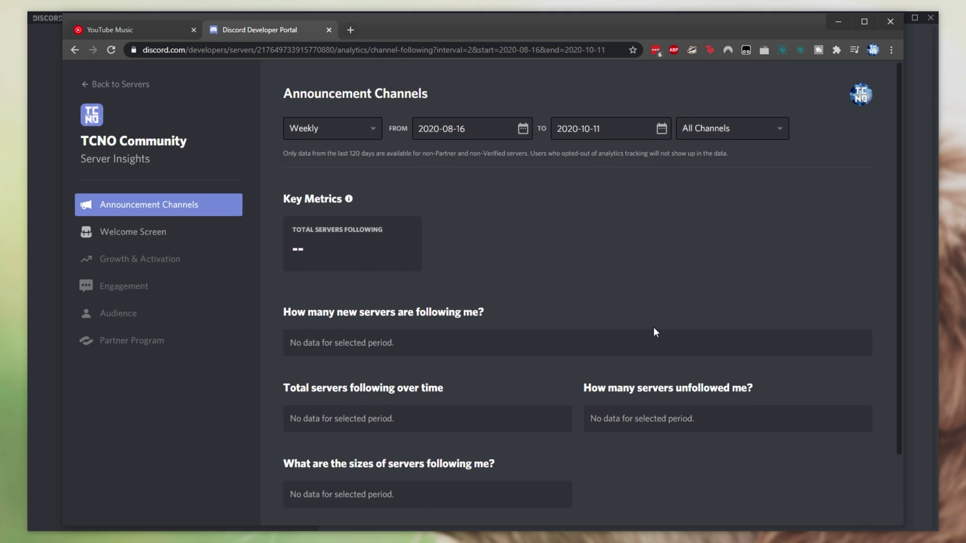
left_click(923, 186)
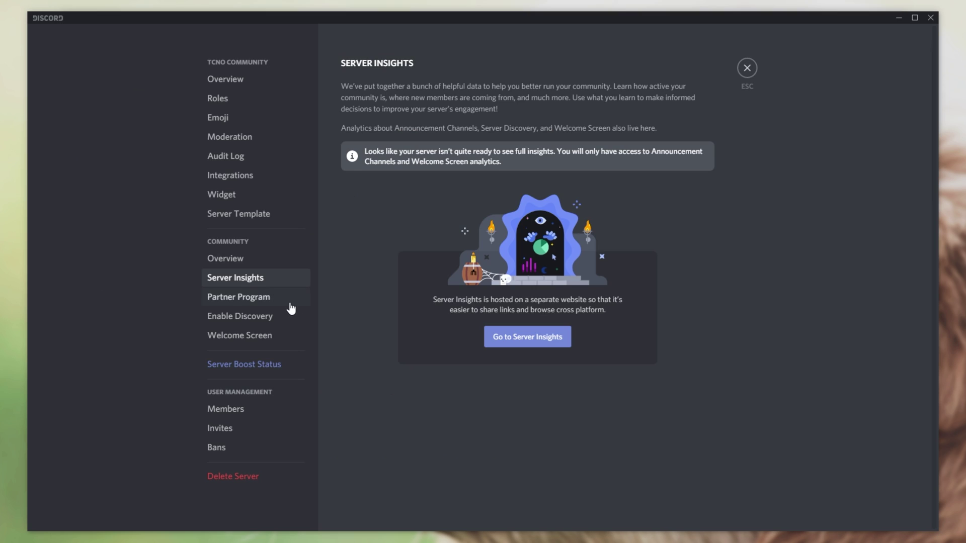
Review the eligibility requirements for the Partner Program and Server Discovery, and close the server settings.
left_click(288, 302)
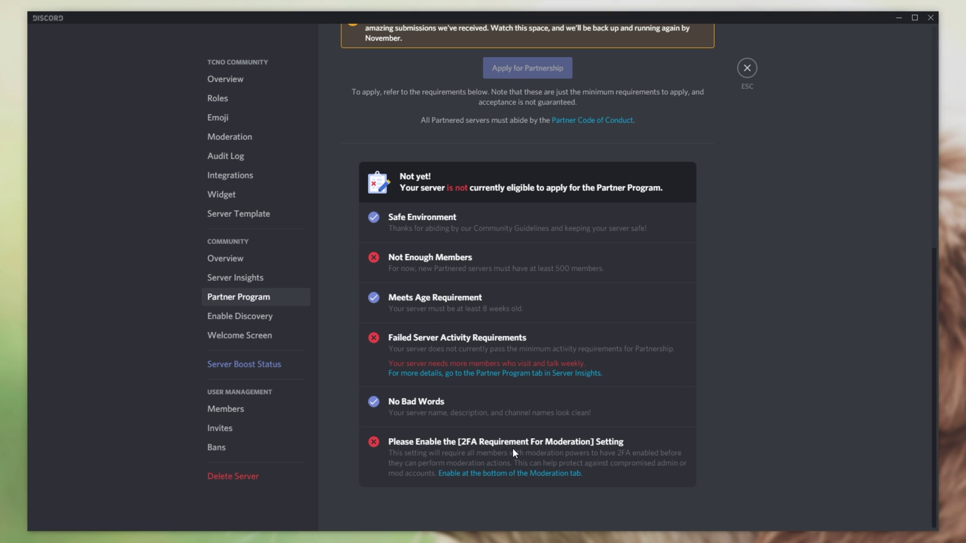
scroll(513, 448, "down", 1)
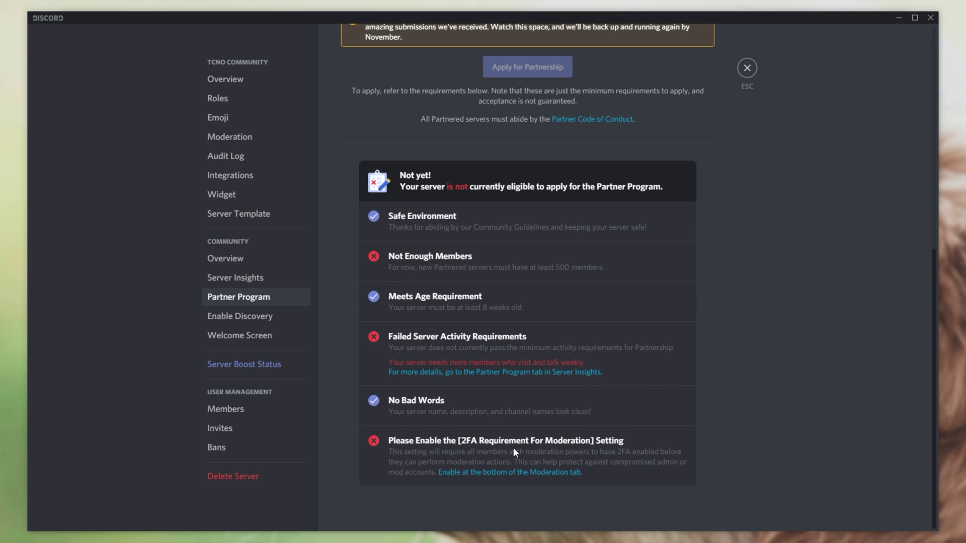
left_click(268, 318)
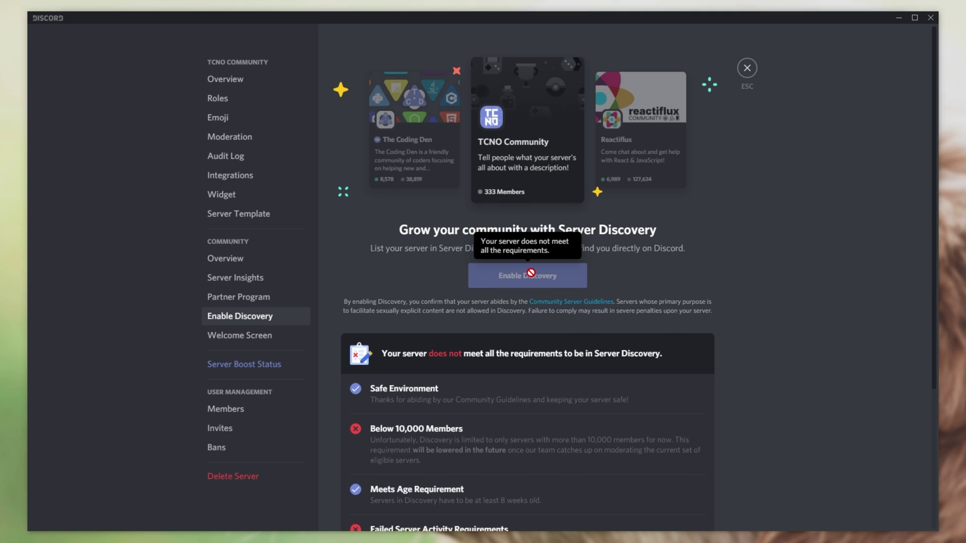
scroll(531, 274, "down", 4)
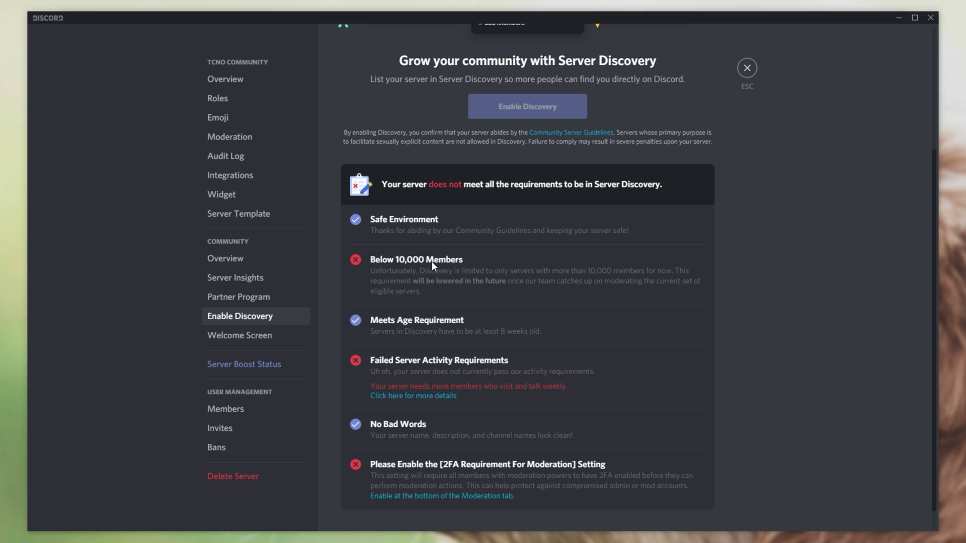
scroll(431, 262, "down", 1)
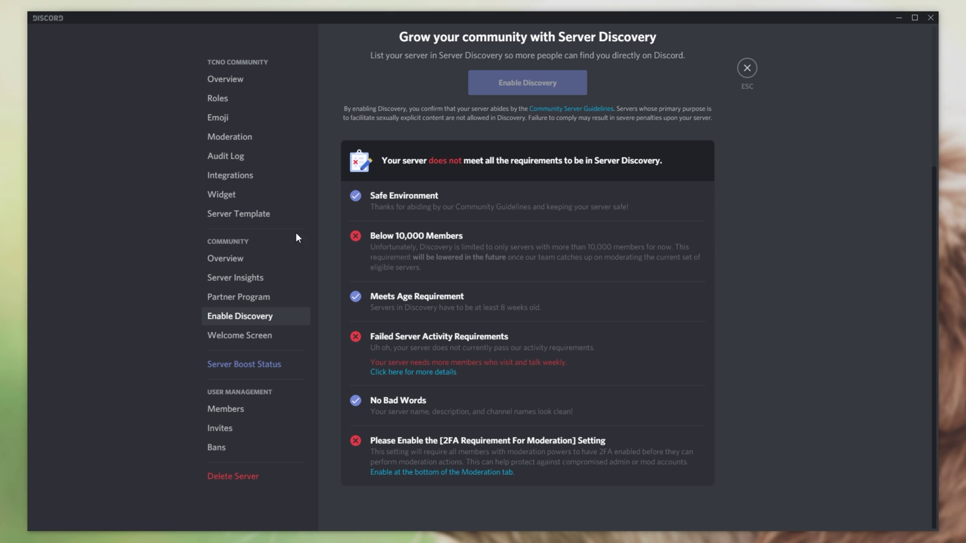
left_click(747, 68)
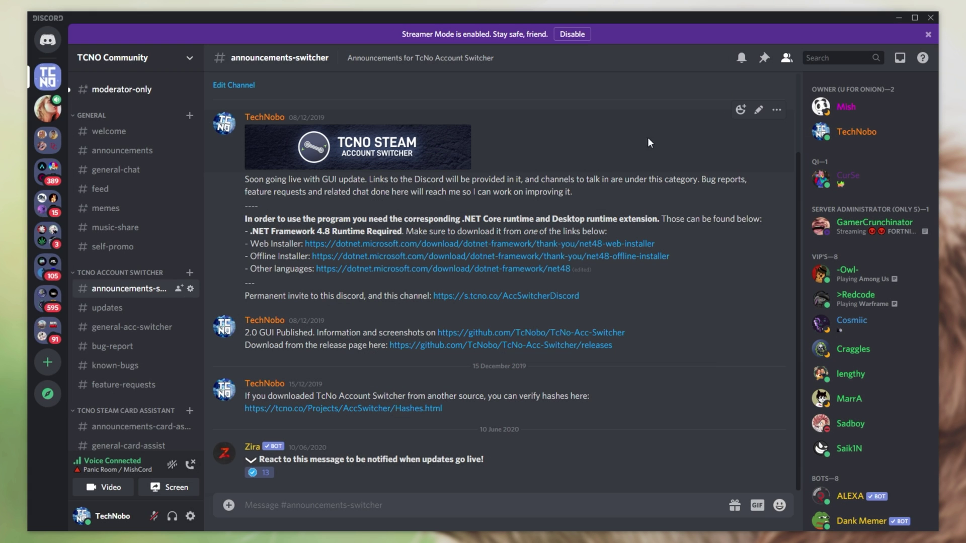
Turn #announcements-switcher into an Announcement Channel, save the change and close the channel's settings.
scroll(547, 292, "up", 3)
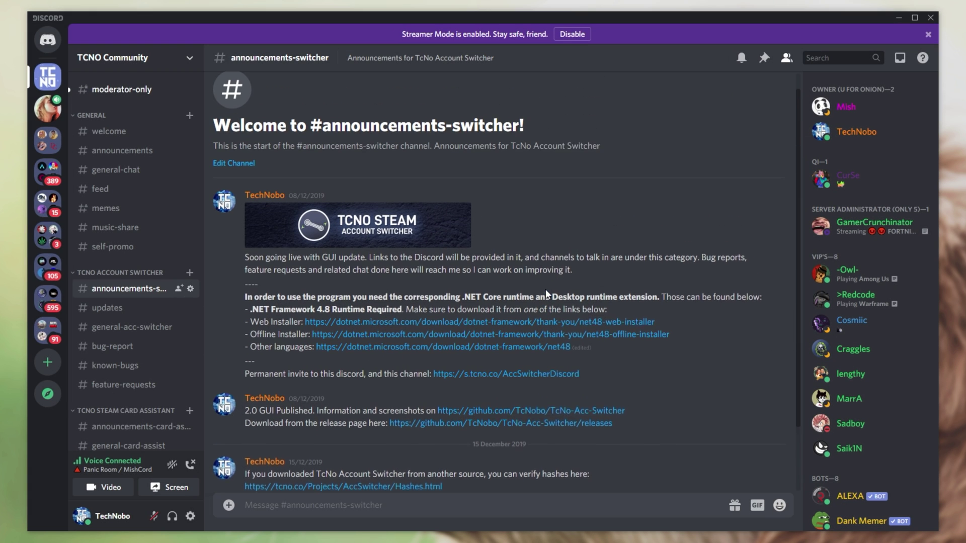
scroll(544, 300, "down", 3)
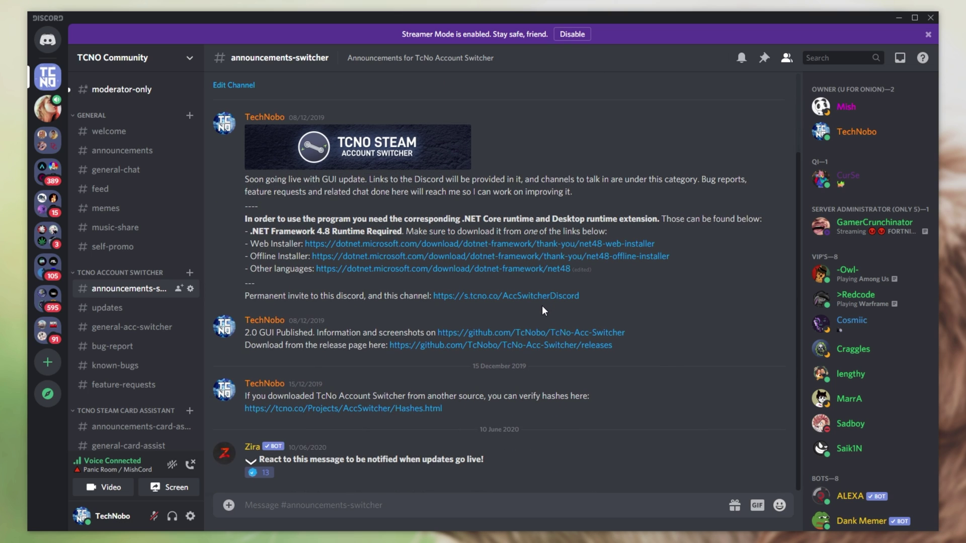
left_click(190, 289)
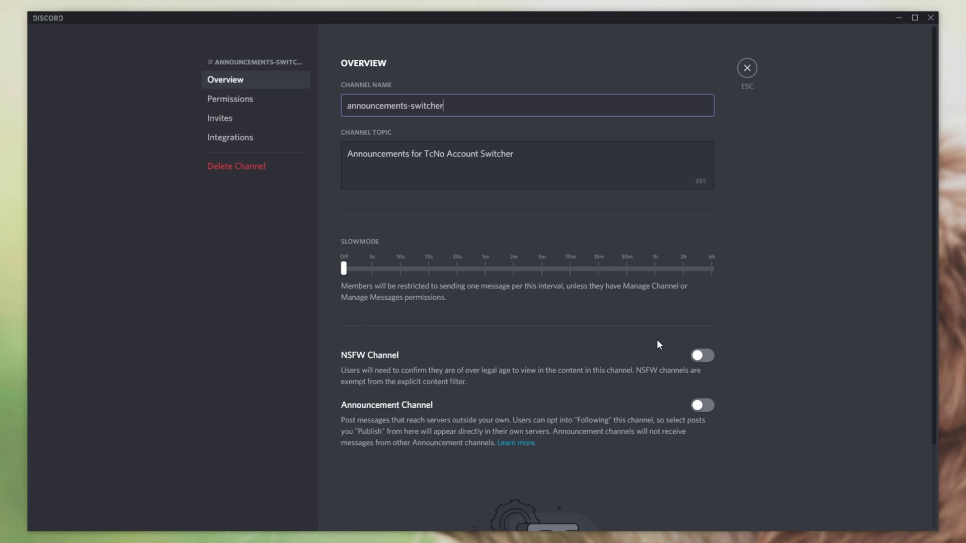
scroll(657, 341, "down", 2)
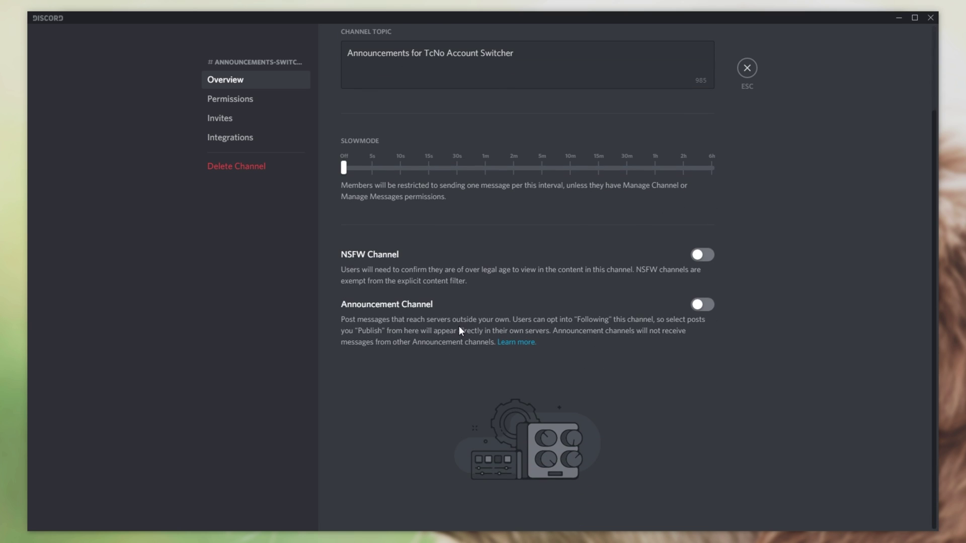
left_click(702, 306)
left_click(700, 501)
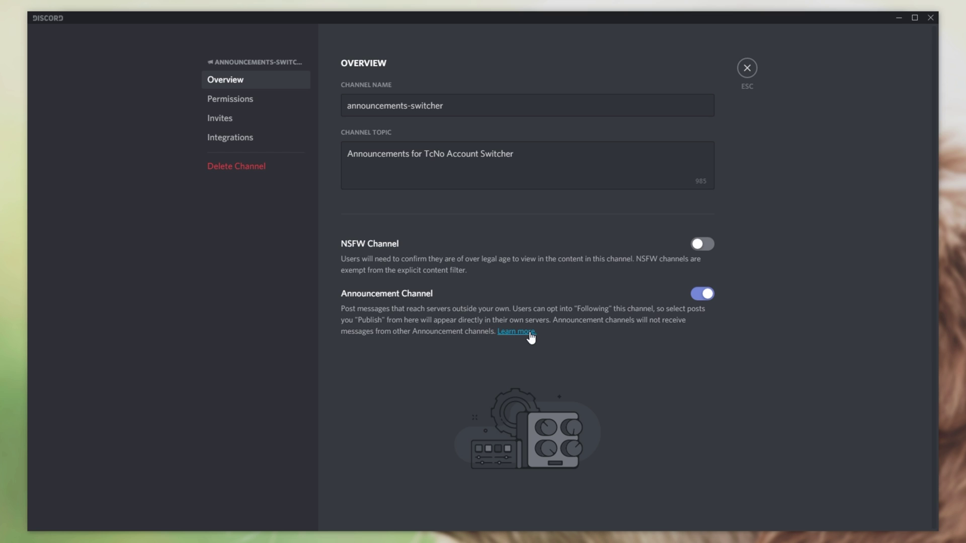
left_click(749, 65)
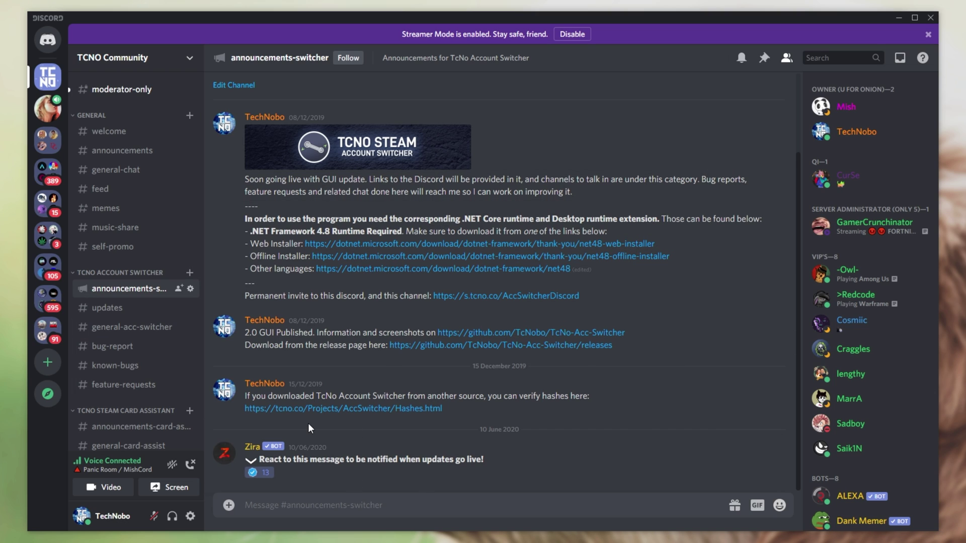
Open the #moderator-only channel and move it to the start of the Private category.
left_click(141, 151)
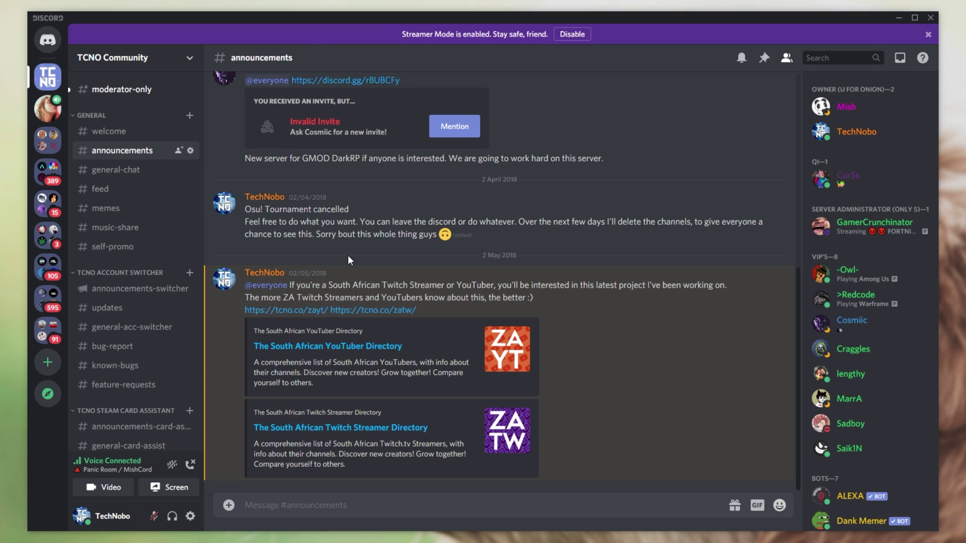
left_click(134, 93)
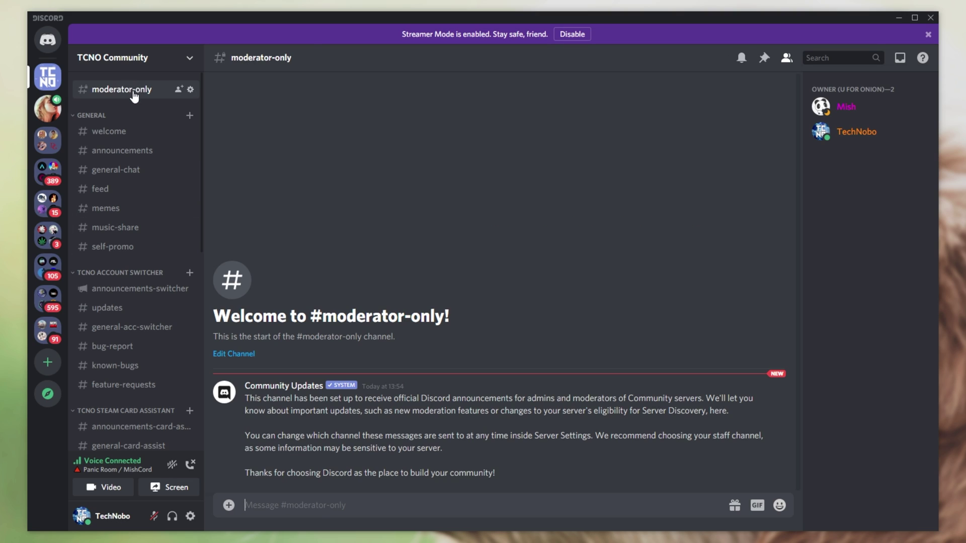
mouse_move(136, 93)
left_mouse_down()
mouse_move(147, 445)
mouse_move(133, 216)
mouse_move(148, 88)
left_mouse_up()
left_click_drag(140, 90, 112, 379)
scroll(202, 209, "down", 5)
left_click_drag(192, 277, 104, 427)
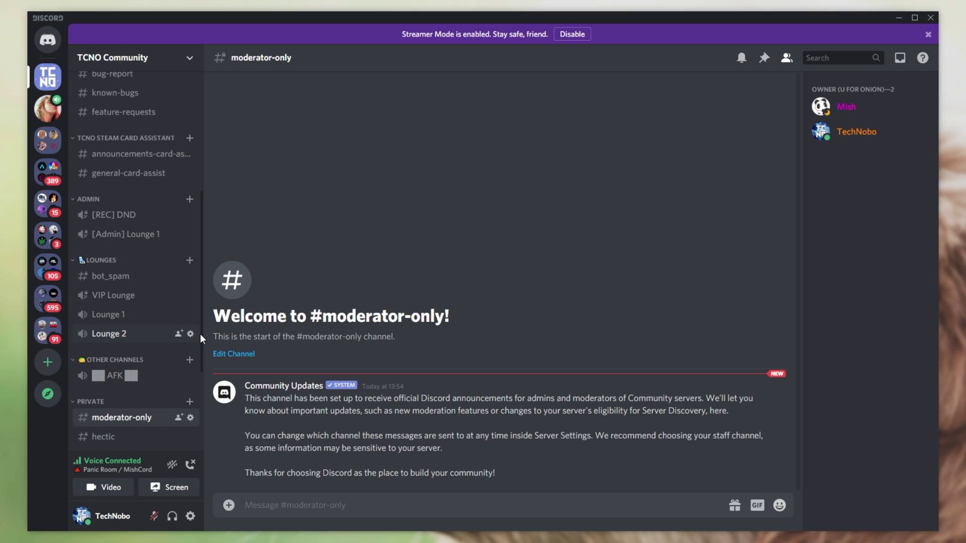
Return to the #announcements-switcher channel and minimize Discord to show the desktop.
scroll(196, 302, "up", 5)
left_click(122, 123)
left_click(129, 260)
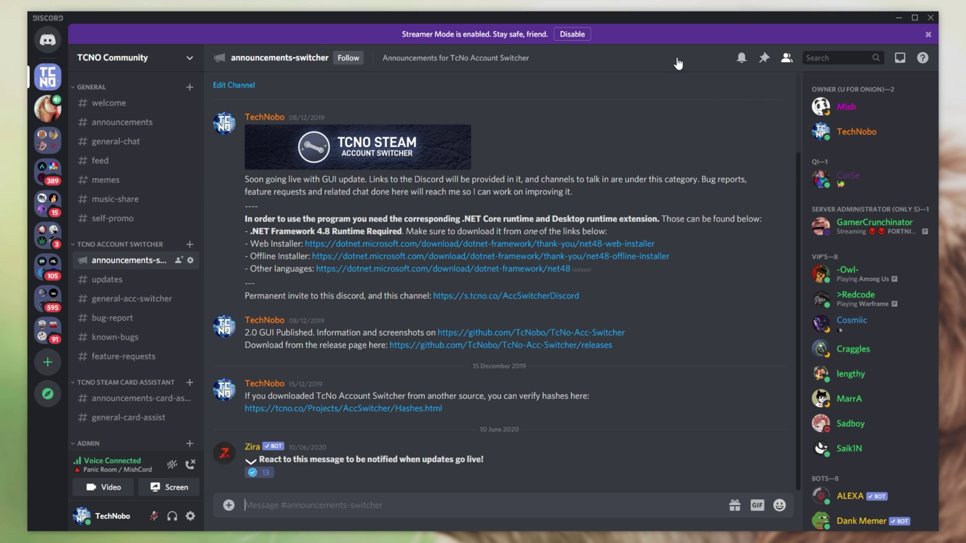
left_click(898, 19)
left_click(722, 107)
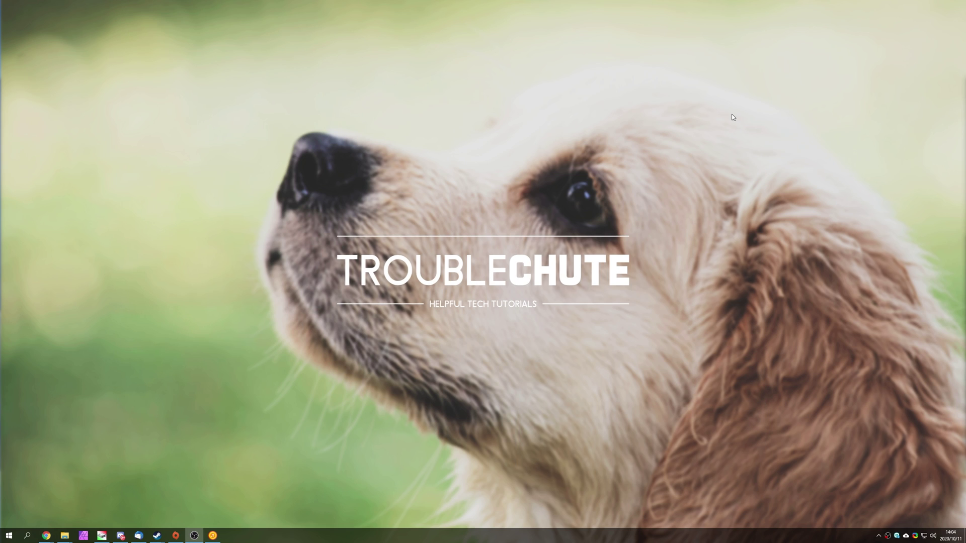